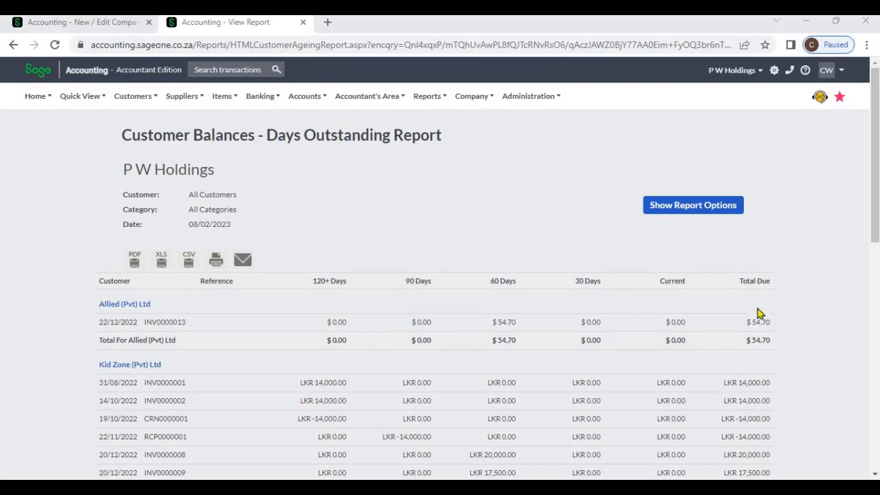
Review the company's Outstanding Balances settings for monthly ageing and the date options that ageing can be based on
left_click(130, 26)
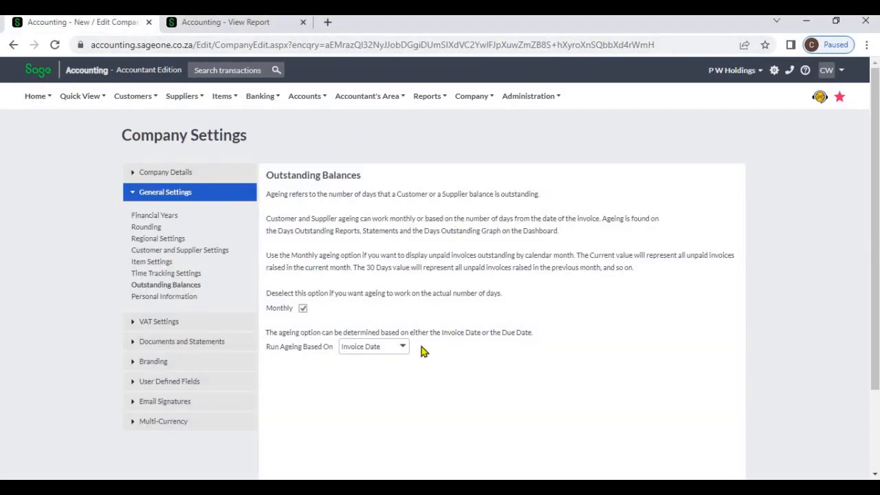
left_click(406, 353)
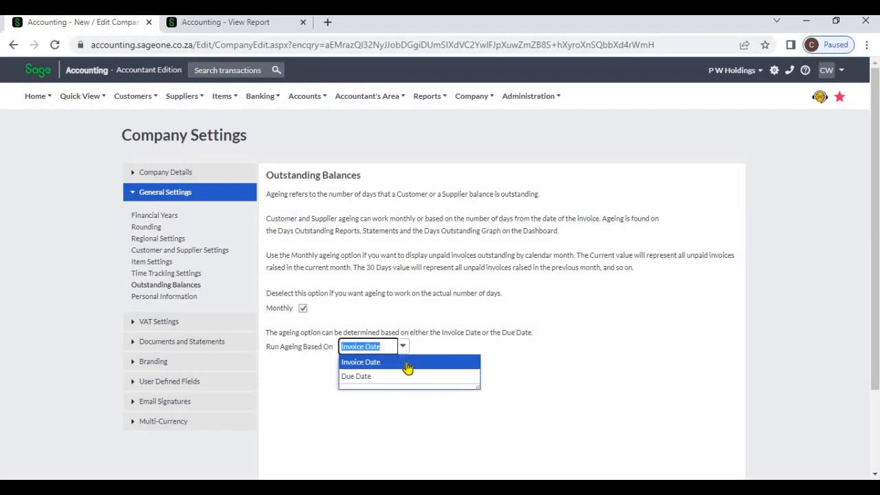
left_click(498, 367)
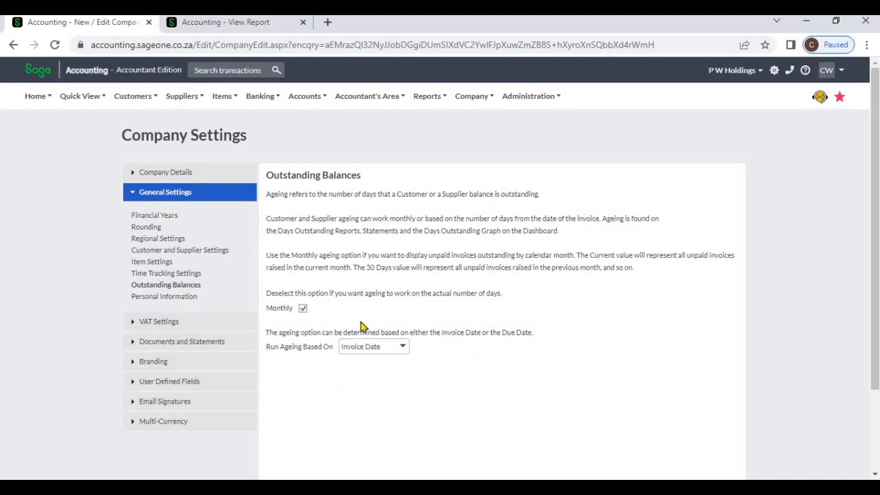
left_click(303, 309)
left_click(254, 22)
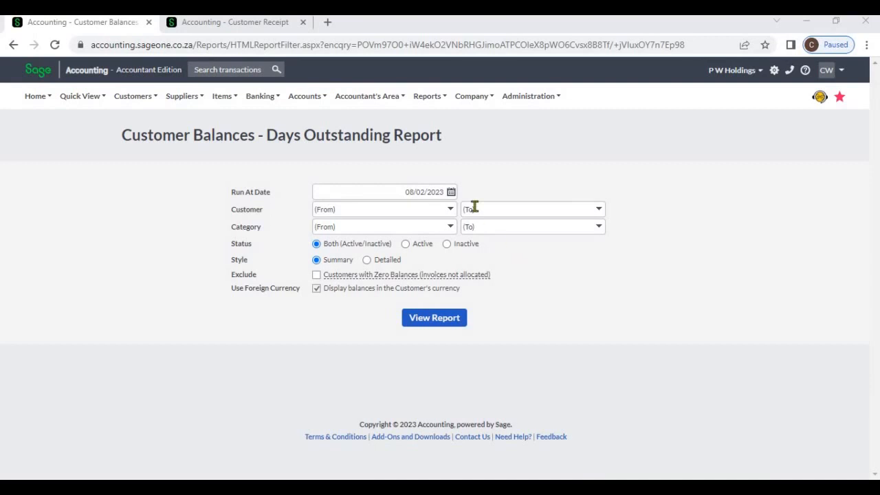
View the calendar for the report's Run At Date and close it without picking a date
left_click(452, 192)
left_click(467, 192)
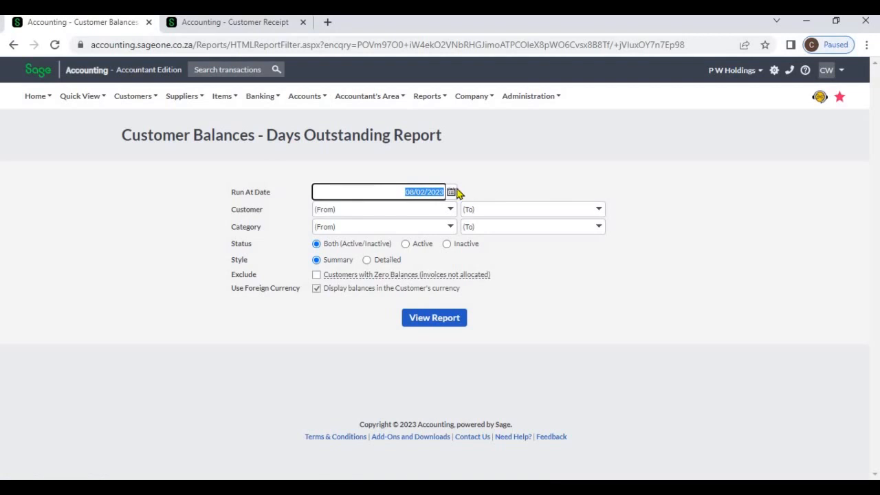
left_click(452, 192)
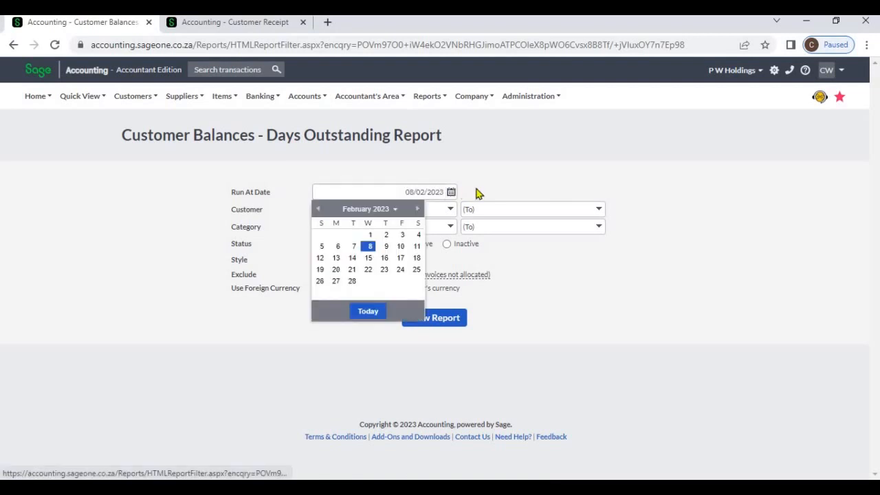
left_click(479, 193)
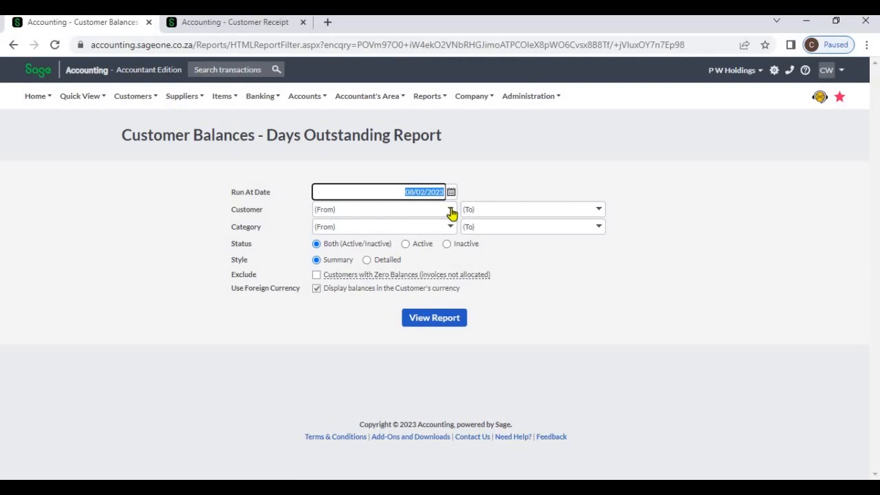
Try a customer range from Allied (Pvt) Ltd to Kid Zone (Pvt) Ltd and reset it to all customers
left_click(450, 211)
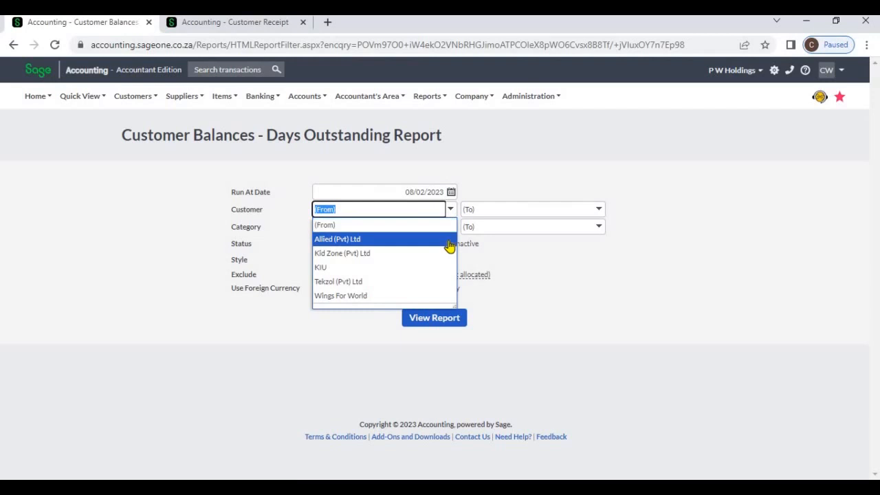
left_click(443, 239)
left_click(599, 211)
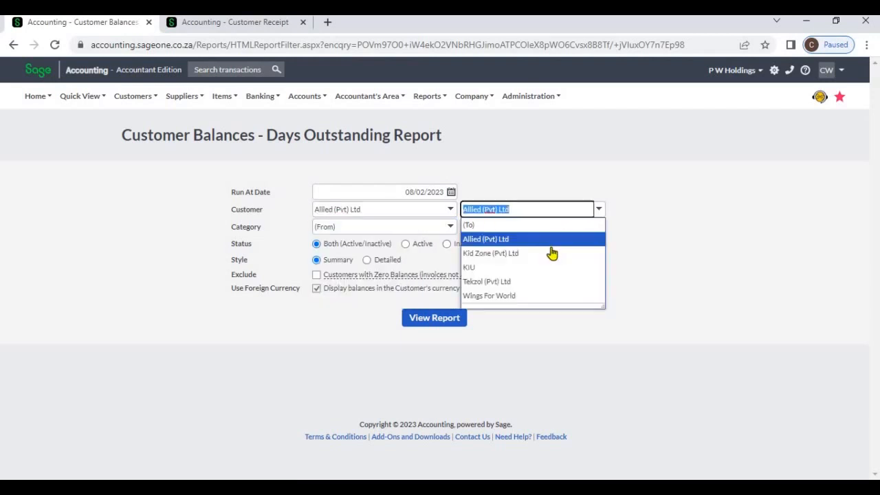
left_click(535, 253)
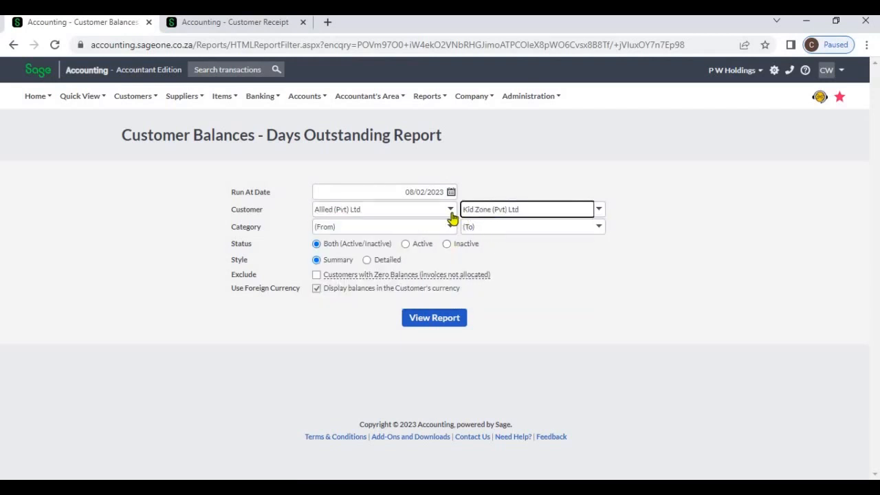
left_click(450, 211)
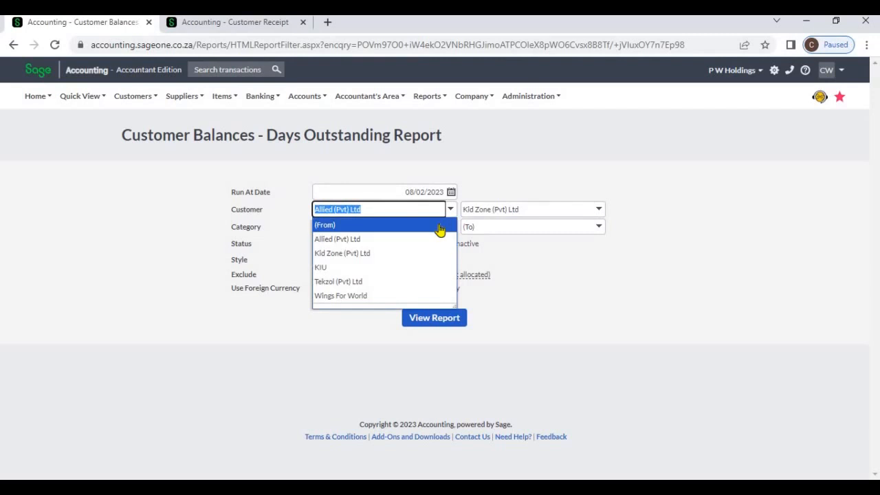
left_click(440, 229)
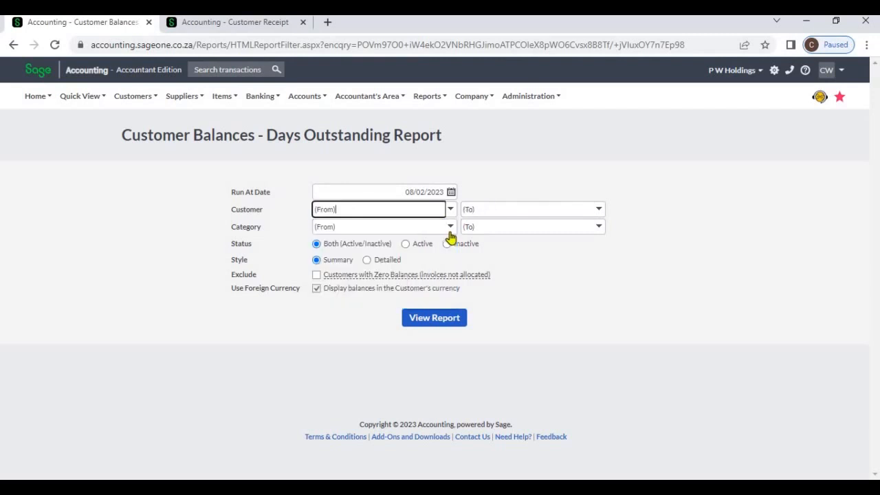
Try a category range from Foreign to Local and reset it to all categories
left_click(450, 229)
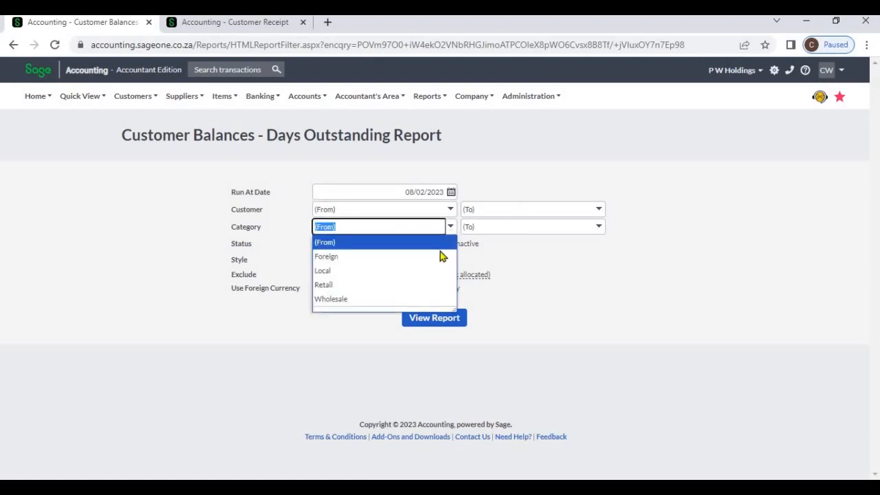
left_click(443, 256)
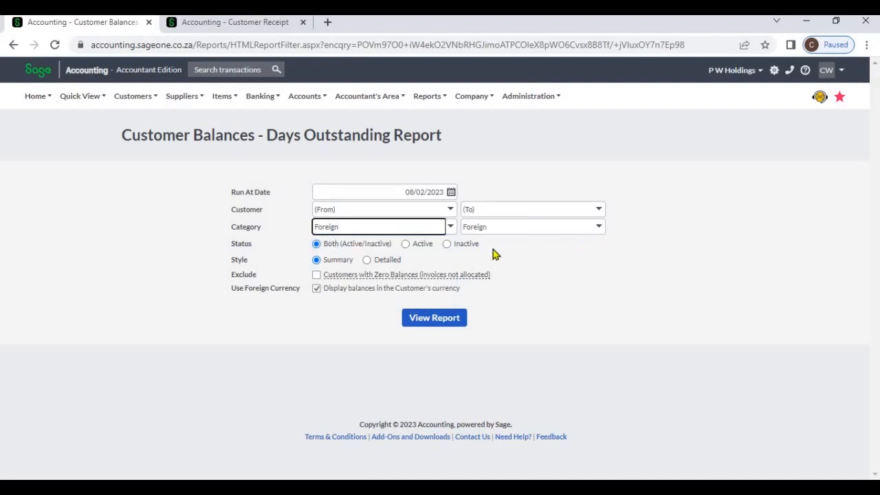
left_click(449, 229)
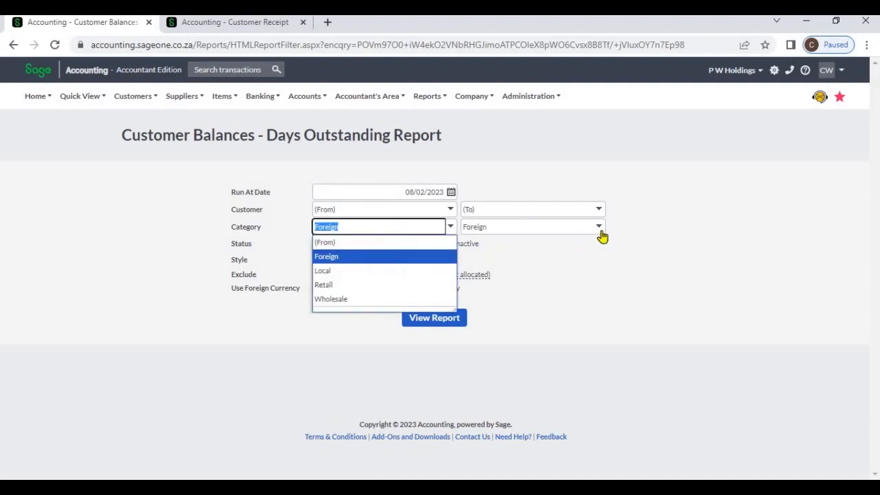
left_click(601, 232)
left_click(556, 272)
left_click(450, 231)
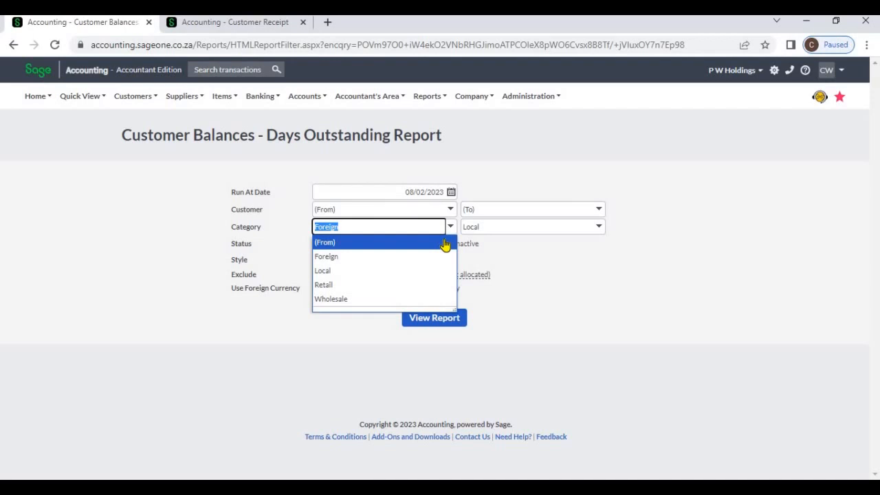
left_click(446, 245)
left_click(546, 262)
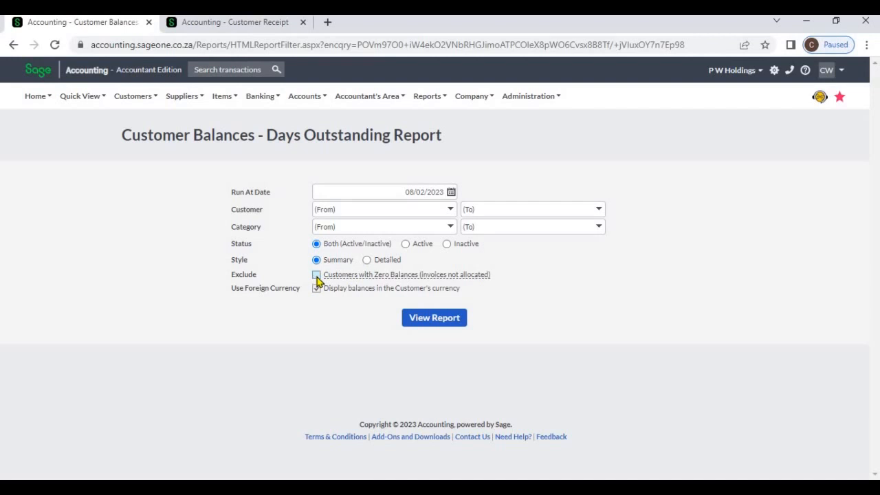
Generate the Customer Balances - Days Outstanding report for all customers, once in Summary style and once in Detailed style
mouse_move(330, 274)
left_click(411, 322)
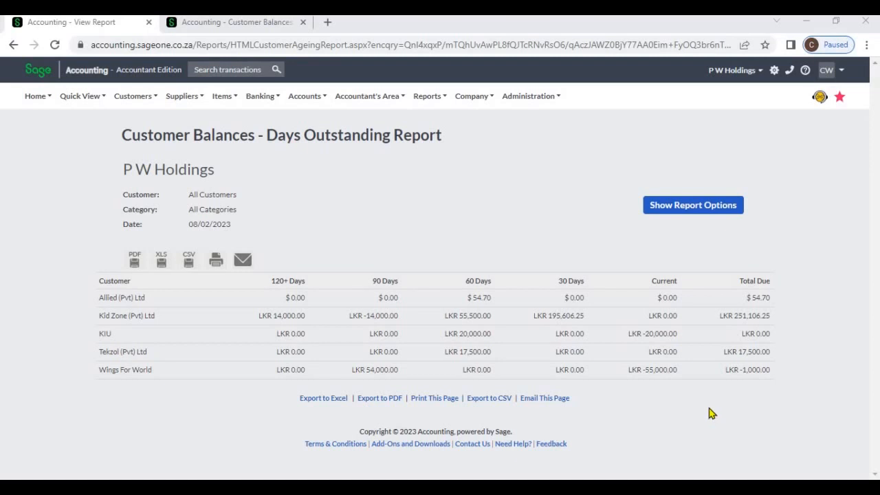
left_click(238, 24)
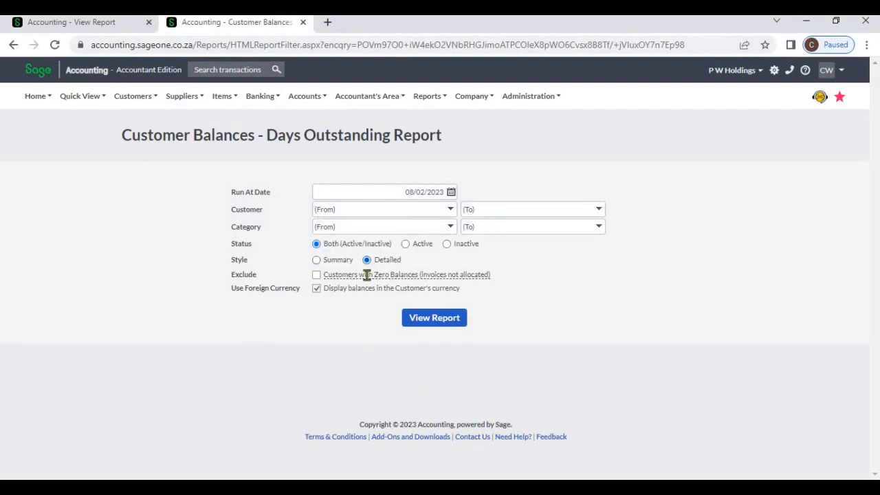
left_click(422, 328)
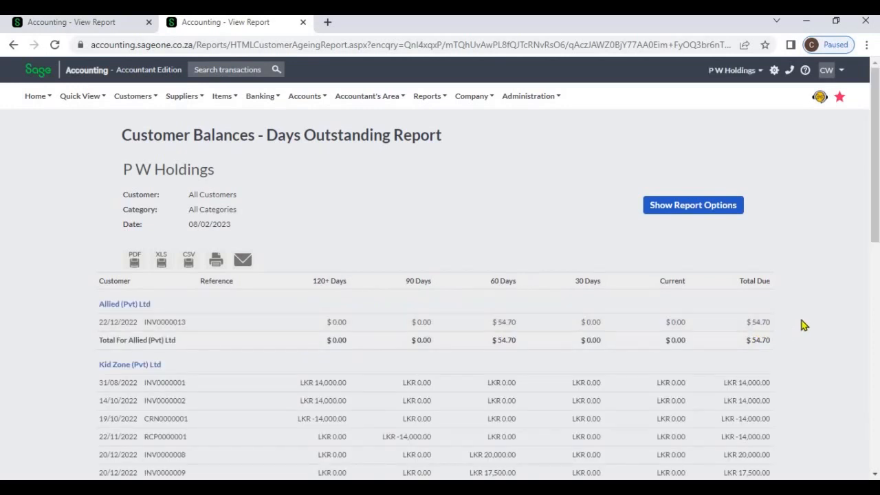
Examine each customer's transactions, ageing columns and totals throughout the detailed days outstanding report
scroll(805, 324, "down", 1)
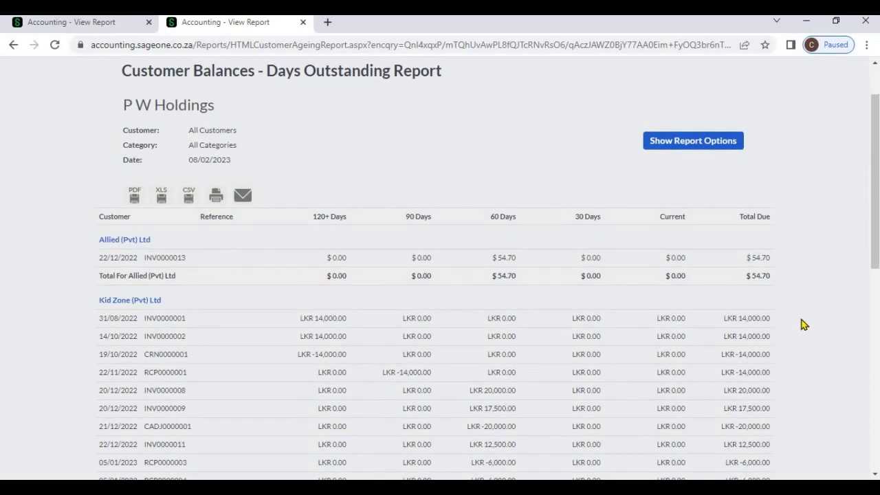
scroll(804, 323, "down", 2)
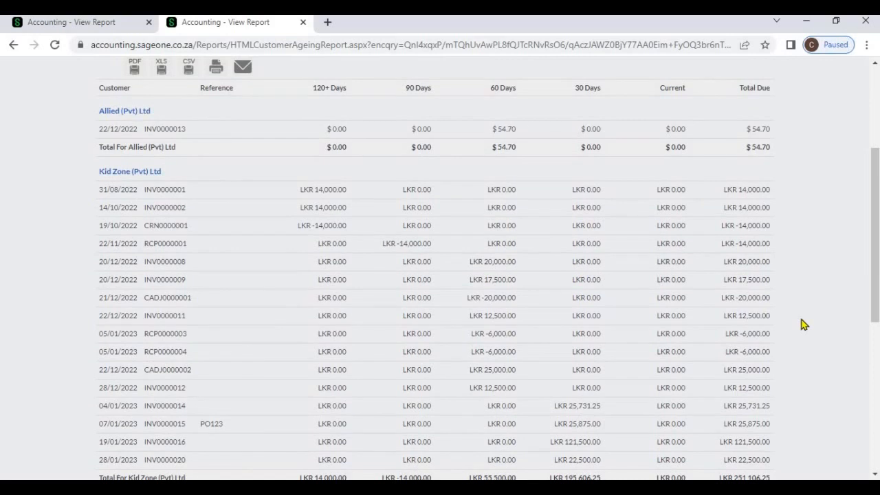
scroll(804, 324, "down", 4)
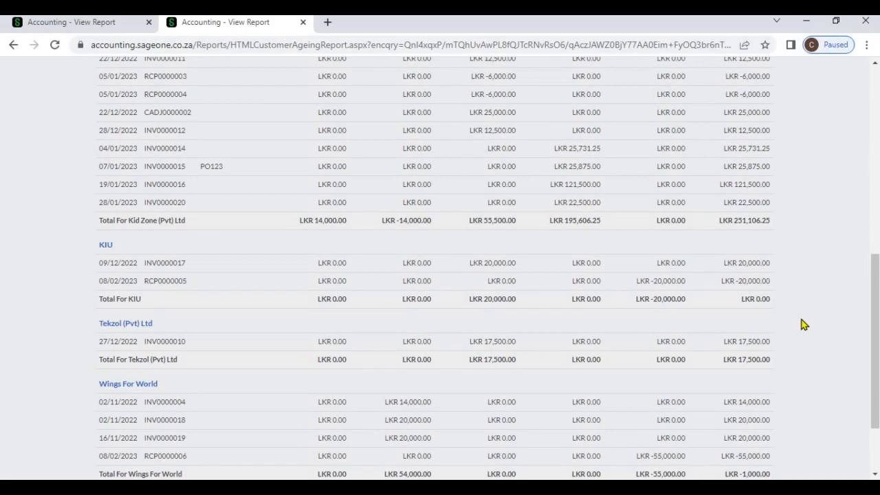
scroll(805, 325, "up", 1)
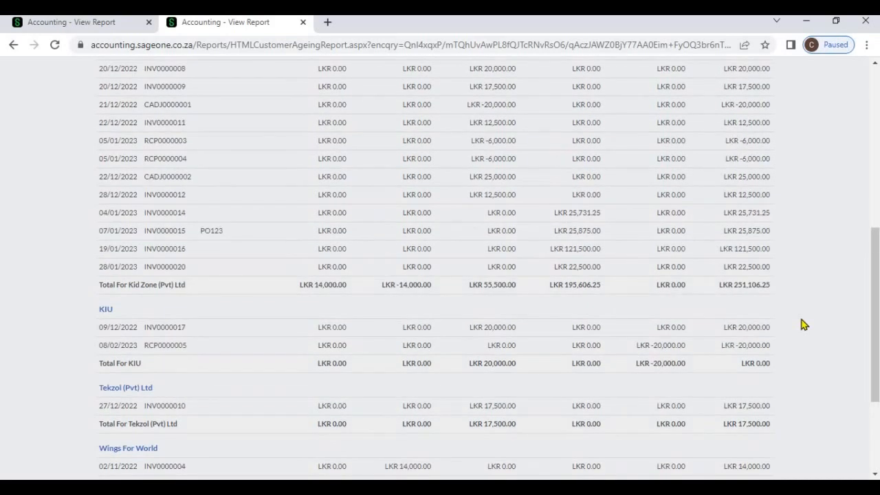
scroll(805, 324, "up", 1)
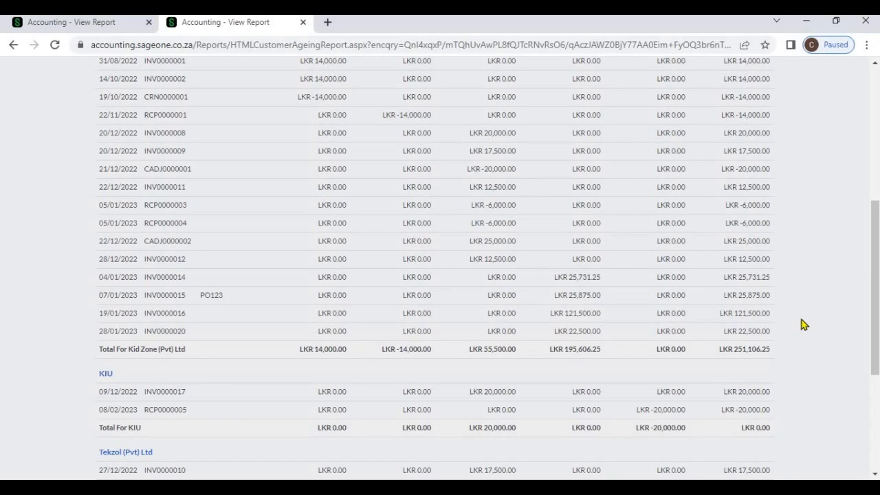
scroll(805, 325, "down", 4)
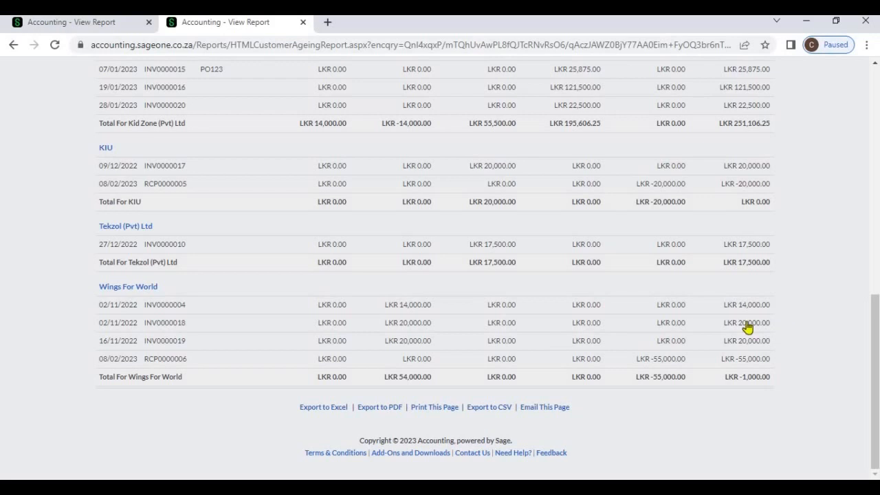
Exclude customers with zero balances (invoices not allocated) from the summary report and refresh it
left_click(100, 24)
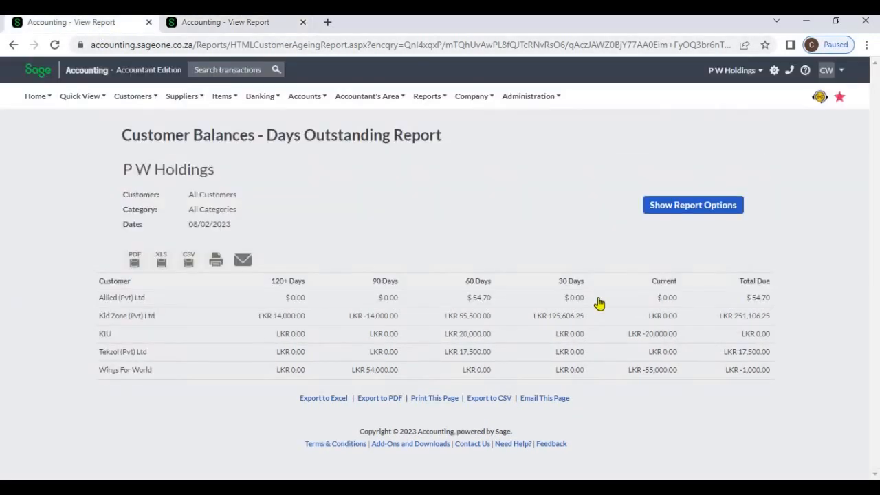
left_click(707, 209)
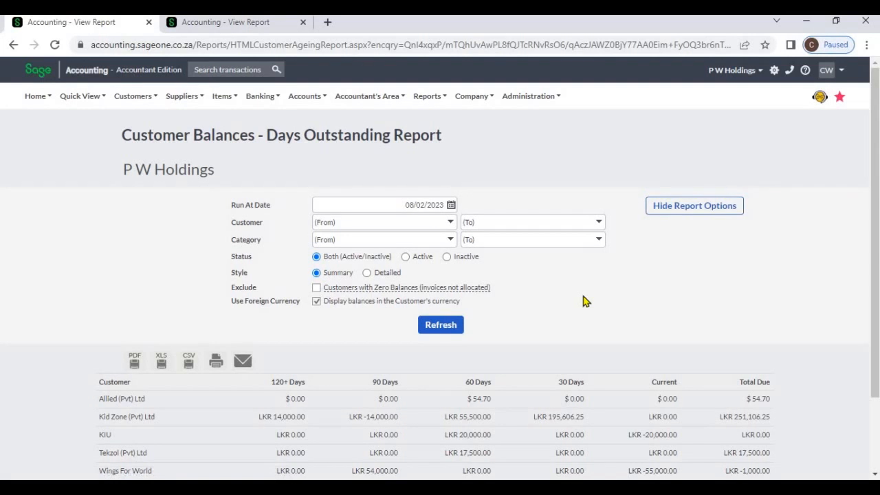
left_click(317, 289)
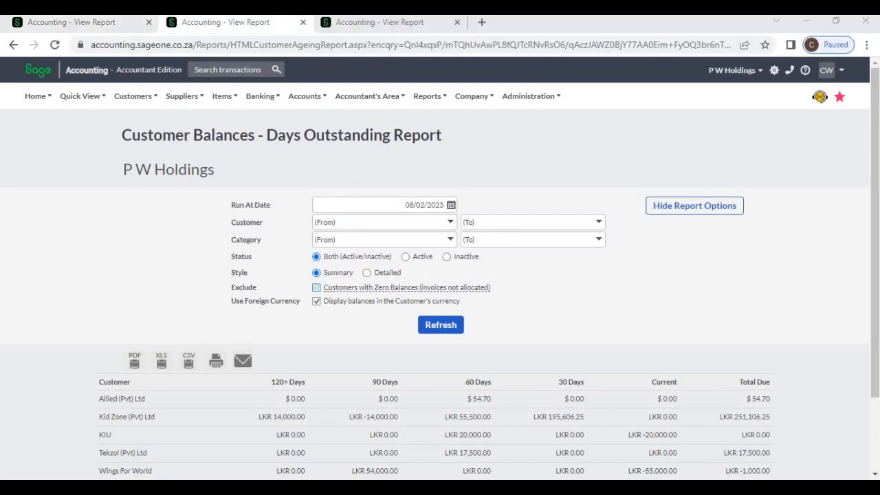
left_click(317, 288)
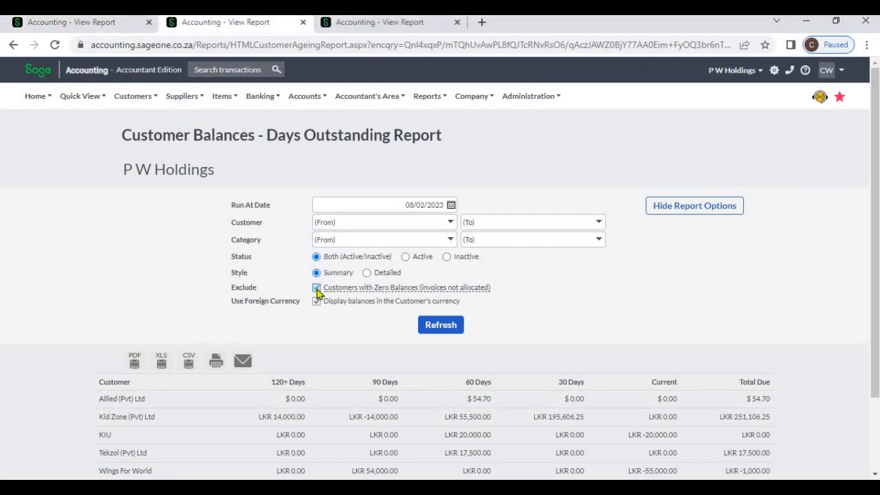
mouse_move(340, 290)
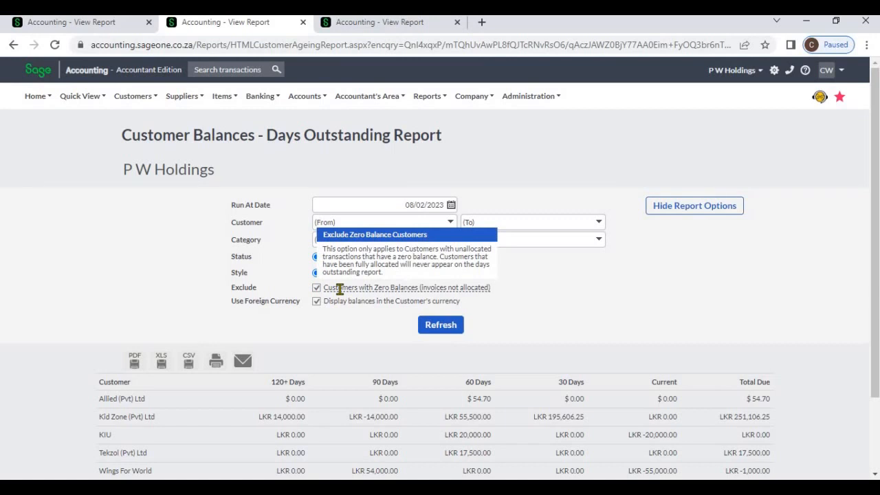
left_click(440, 325)
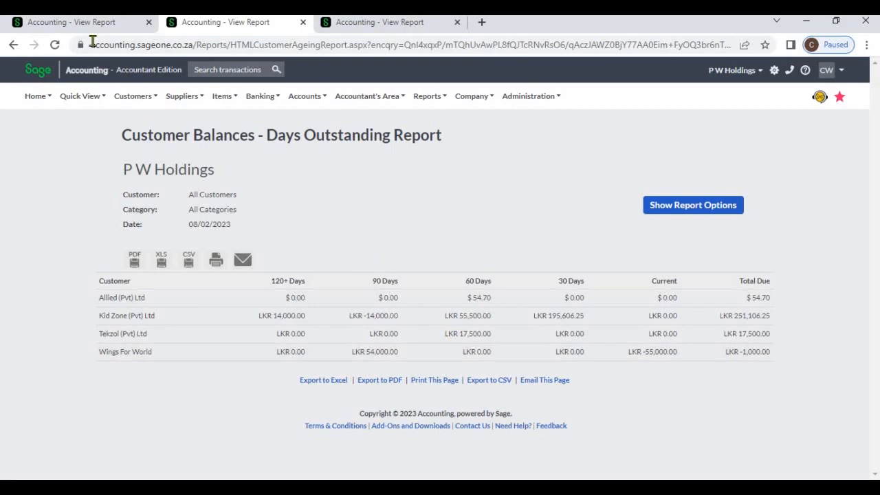
Compare the unfiltered summary report with the version that excludes zero-balance customers
left_click(111, 22)
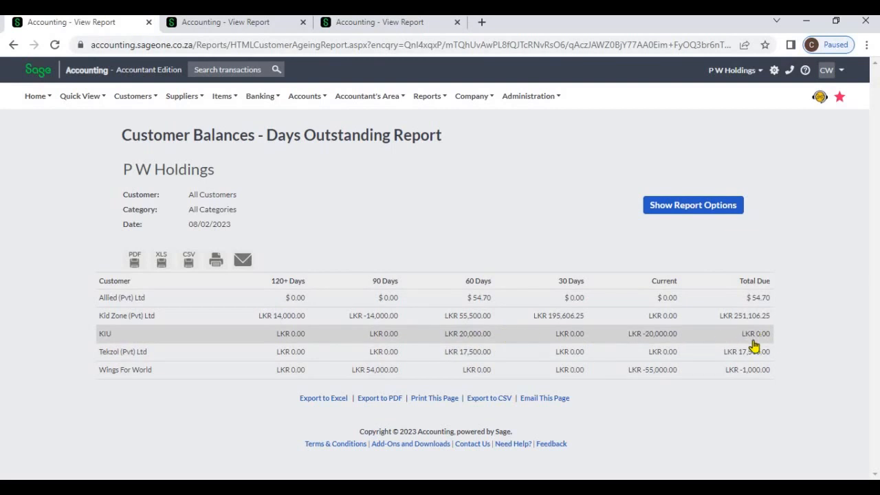
left_click(205, 31)
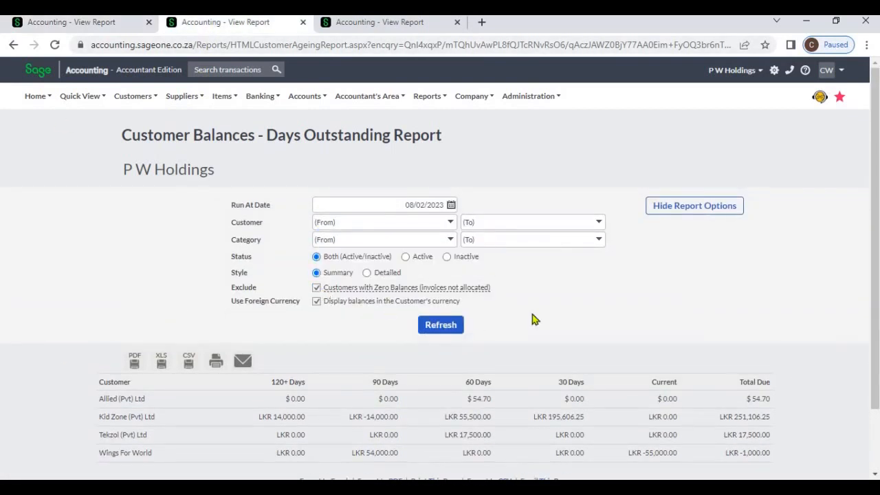
scroll(637, 337, "down", 2)
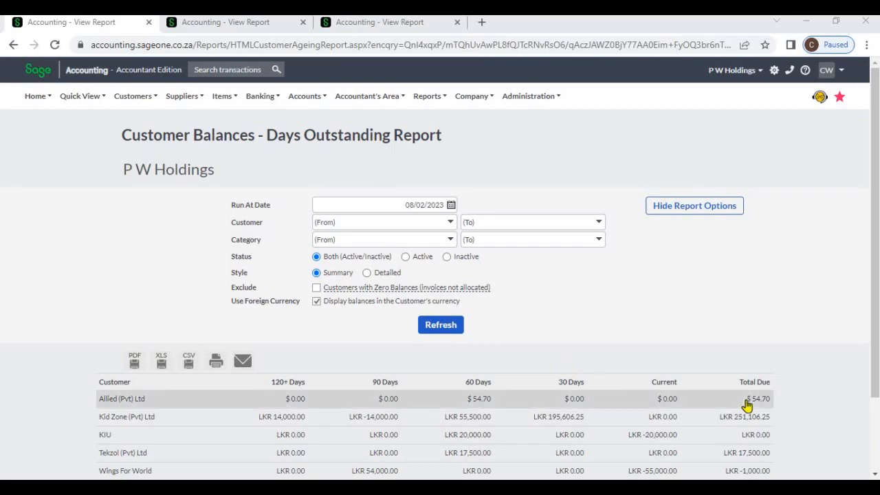
Refresh the second summary report with the zero-balance exclusion and customer-currency display off, and compare it with the customer-currency version
scroll(725, 345, "down", 2)
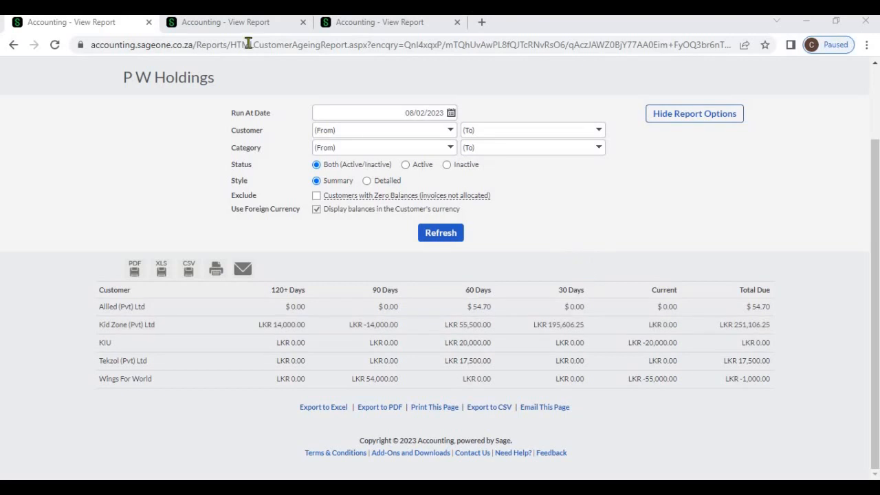
left_click(247, 27)
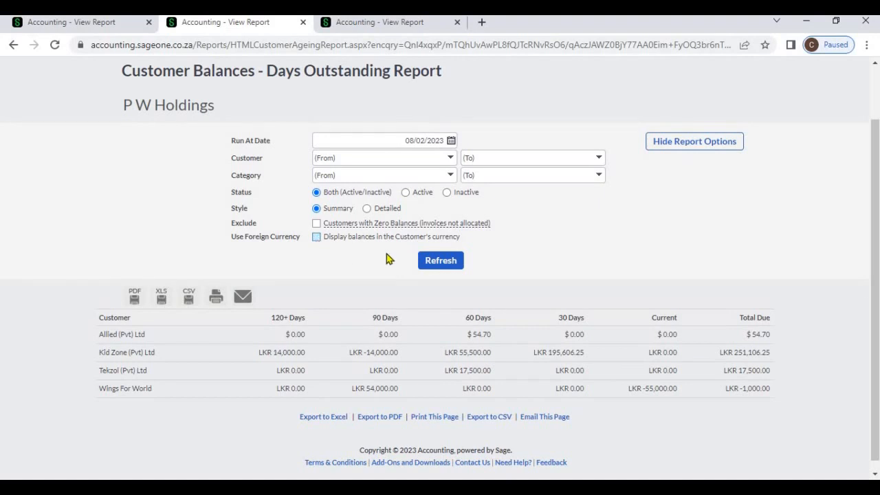
left_click(428, 265)
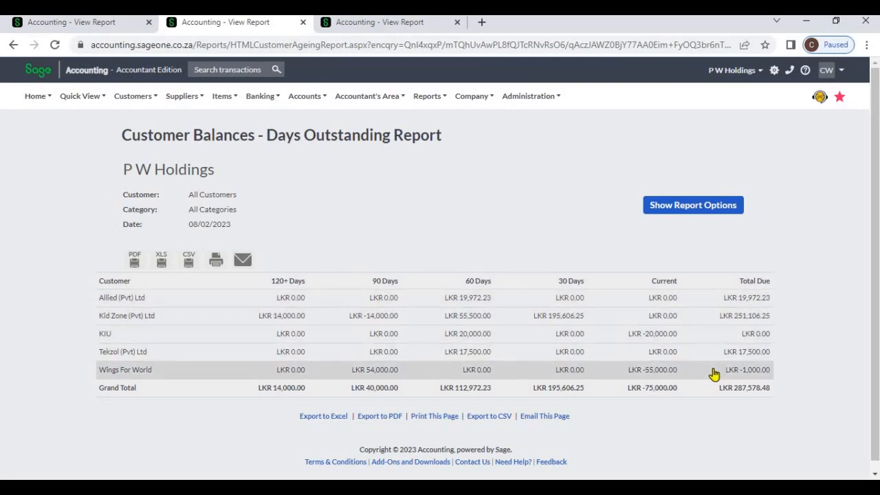
left_click(674, 206)
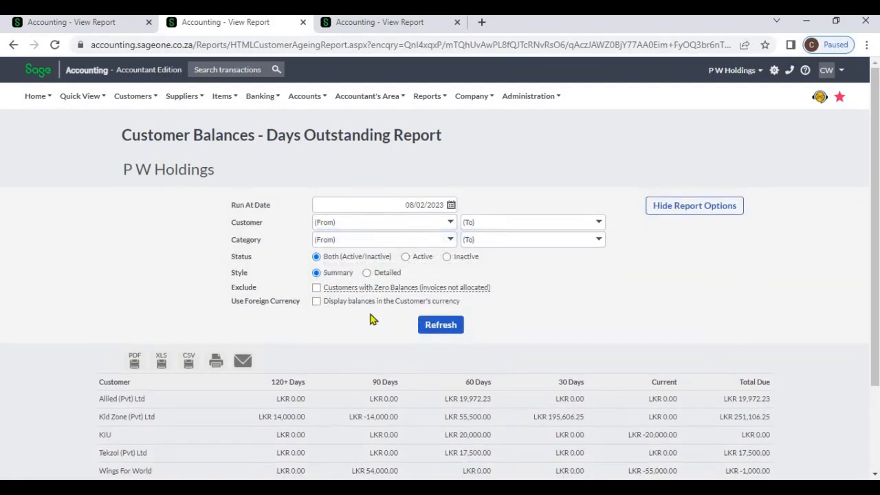
scroll(587, 305, "down", 2)
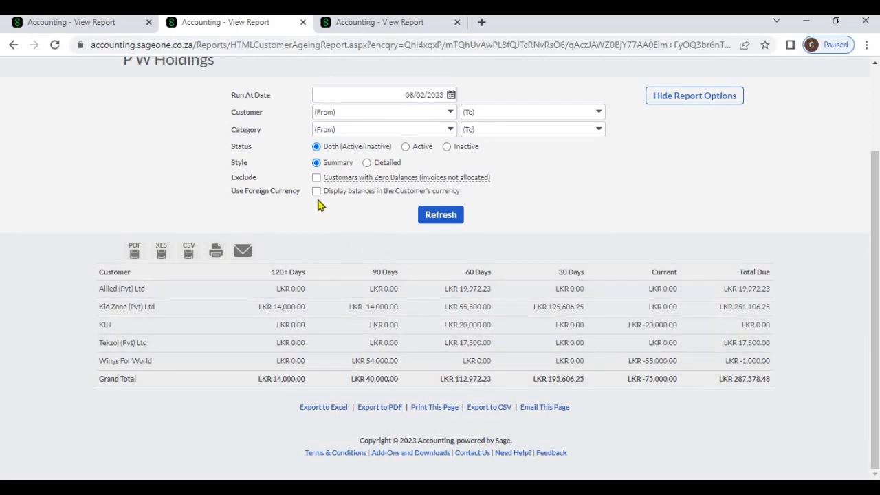
left_click(112, 28)
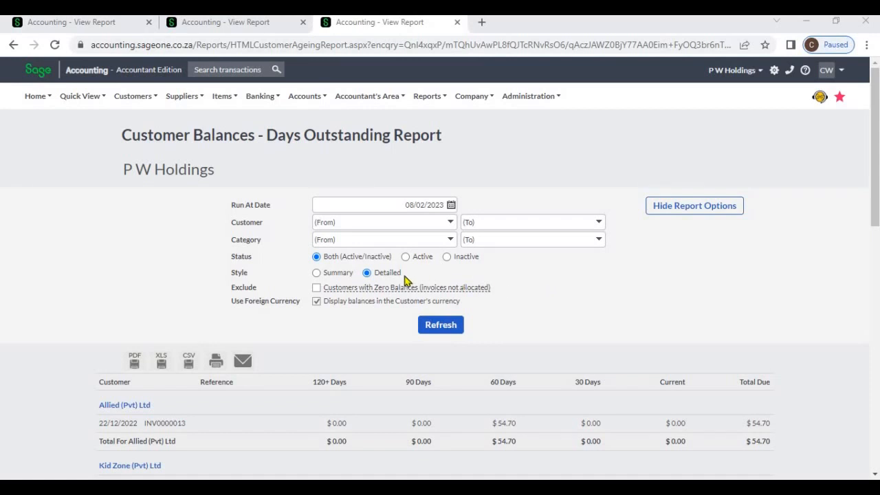
Review the detailed days outstanding report from Allied (Pvt) Ltd through to the Wings For World total
scroll(801, 309, "down", 1)
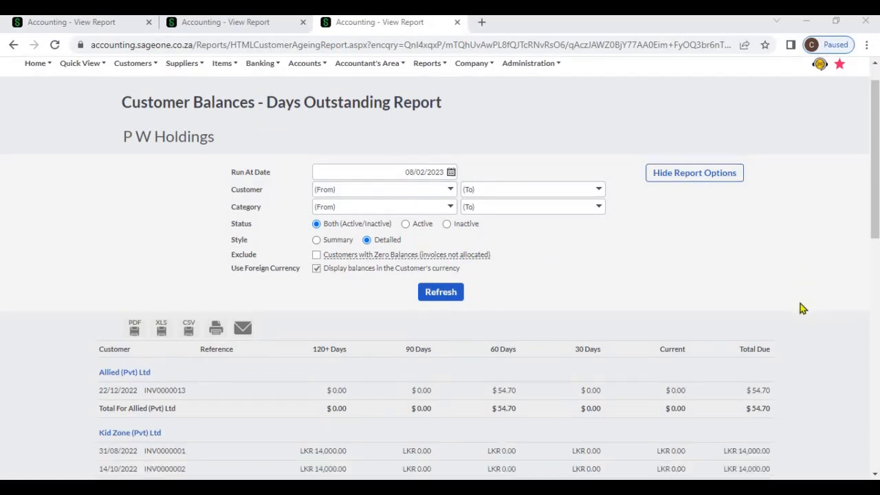
scroll(801, 308, "down", 3)
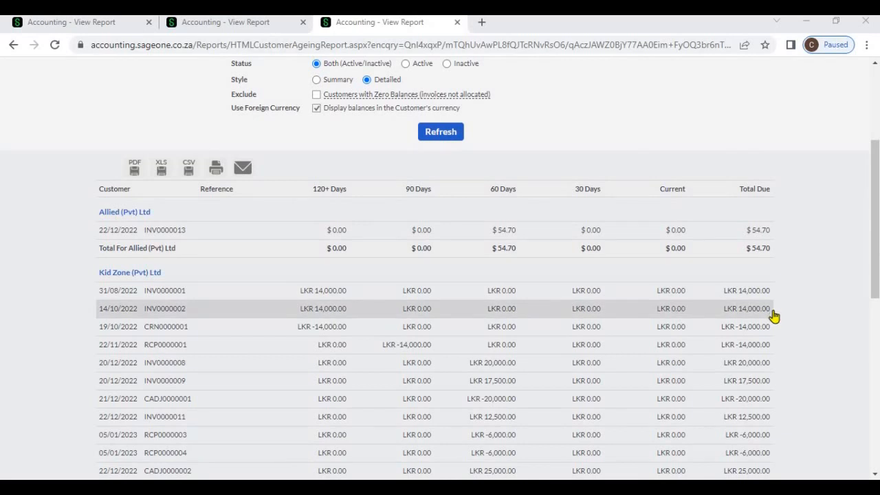
scroll(802, 333, "down", 6)
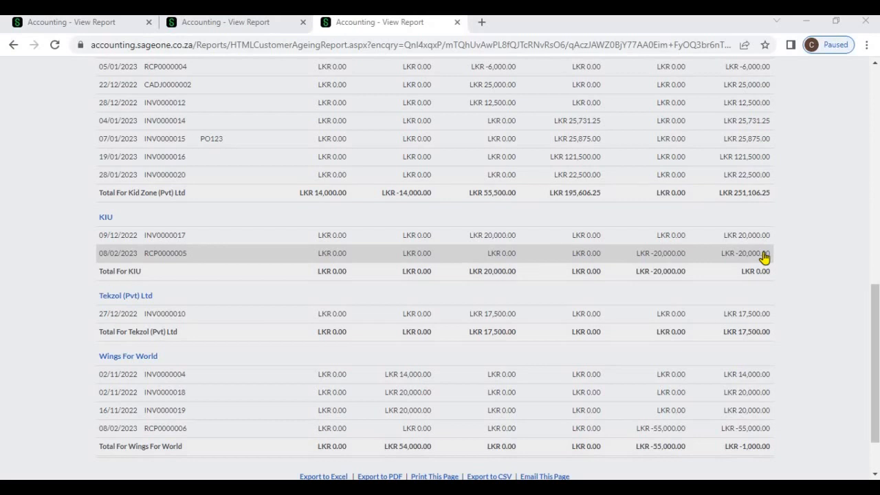
Examine the Customer Unallocated Receipts Report for all customers, covering 01/04/2021 to 31/03/2024
left_click(271, 25)
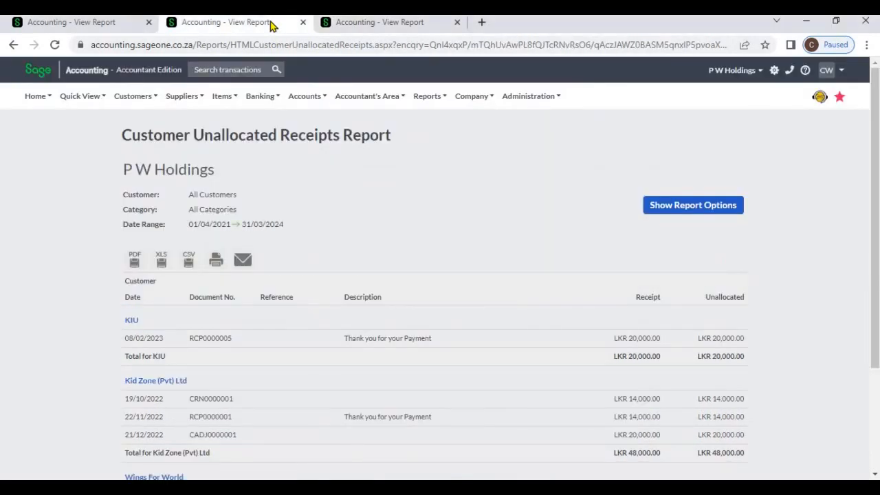
left_click(144, 99)
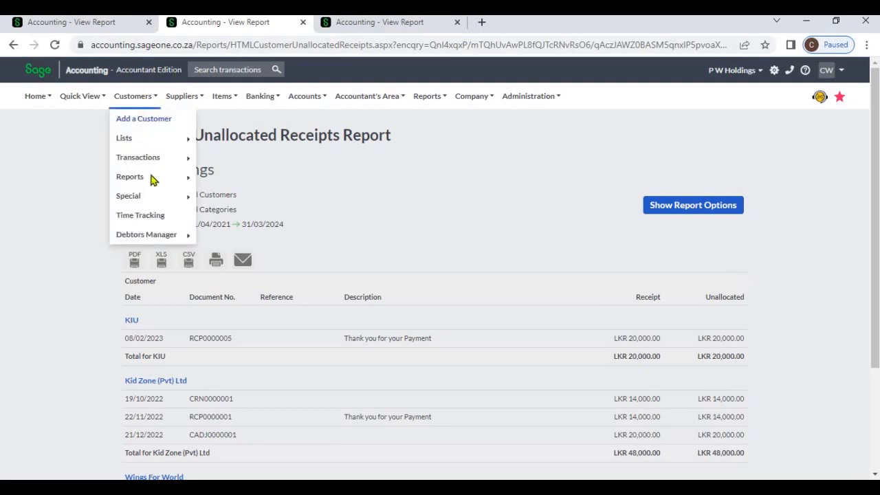
mouse_move(152, 179)
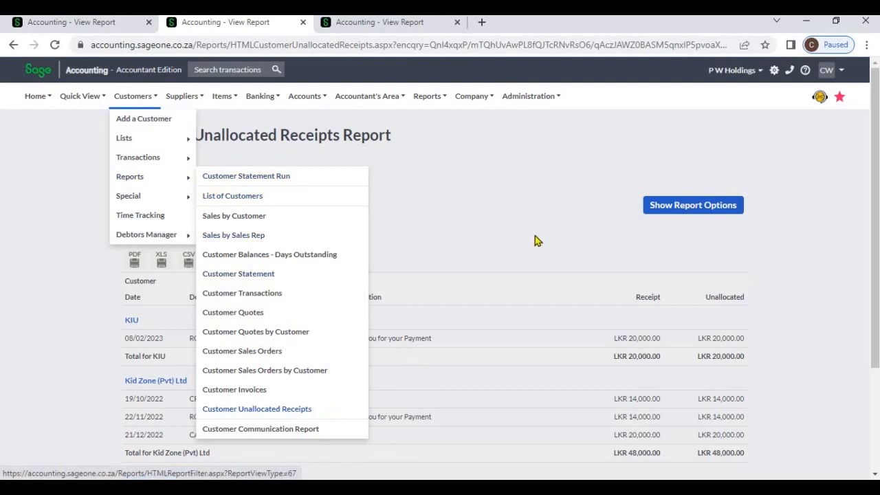
scroll(535, 229, "down", 2)
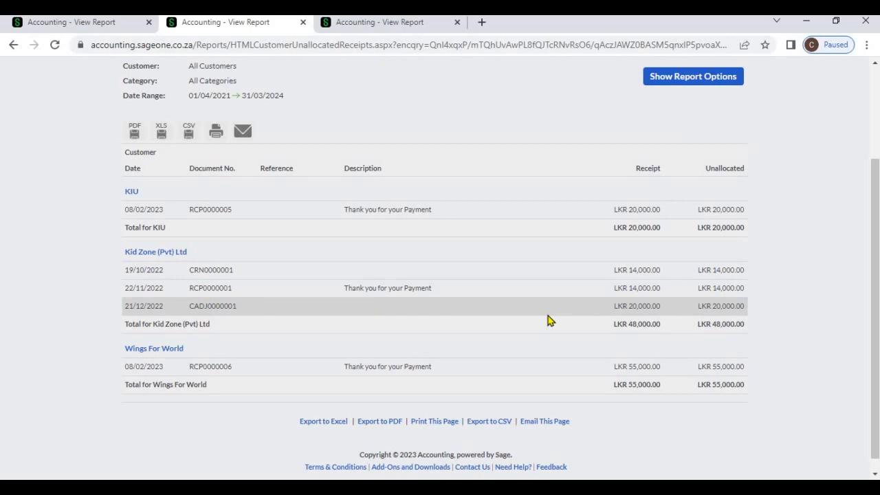
scroll(551, 318, "up", 1)
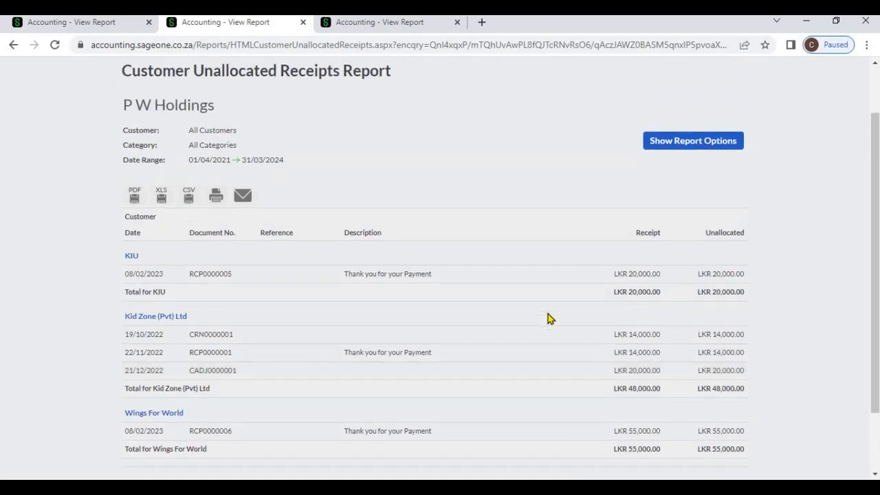
scroll(550, 318, "up", 1)
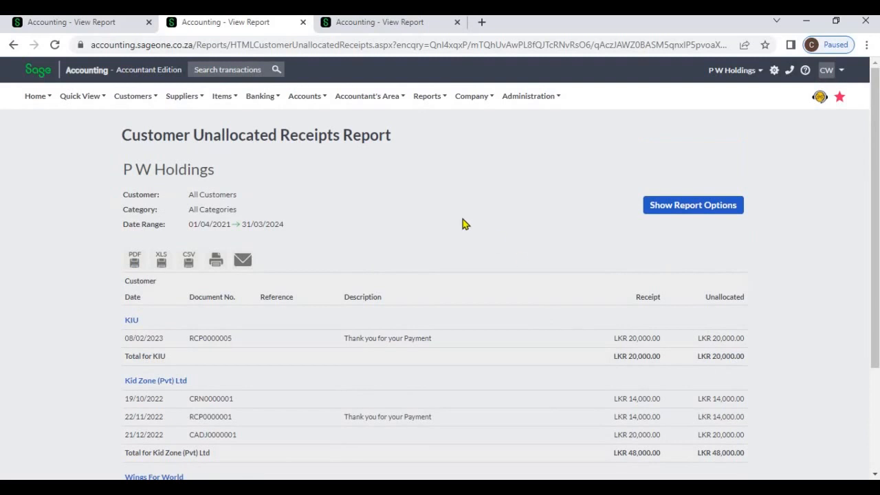
Open receipt allocations and load all outstanding invoices and unallocated items for customer KIU
left_click(148, 100)
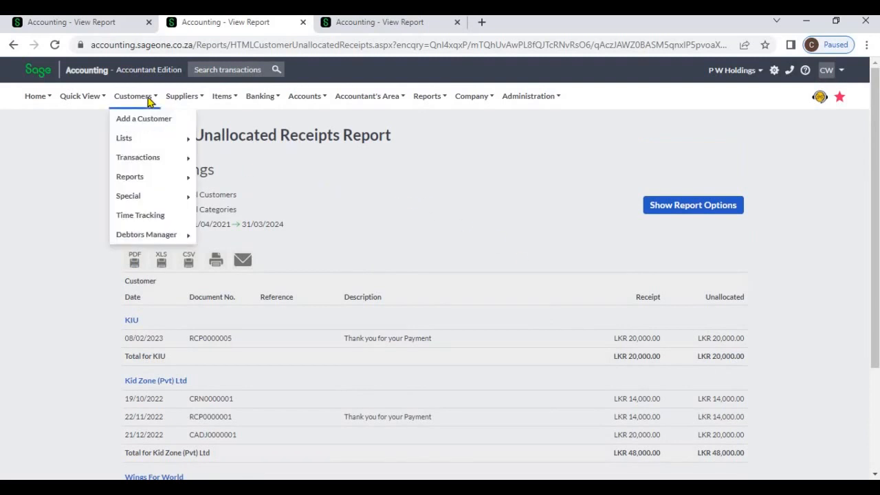
mouse_move(157, 158)
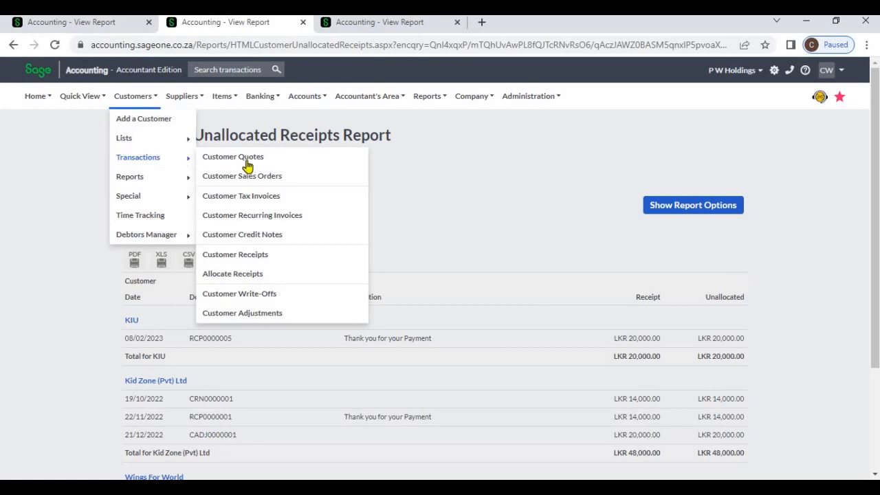
left_click(256, 275)
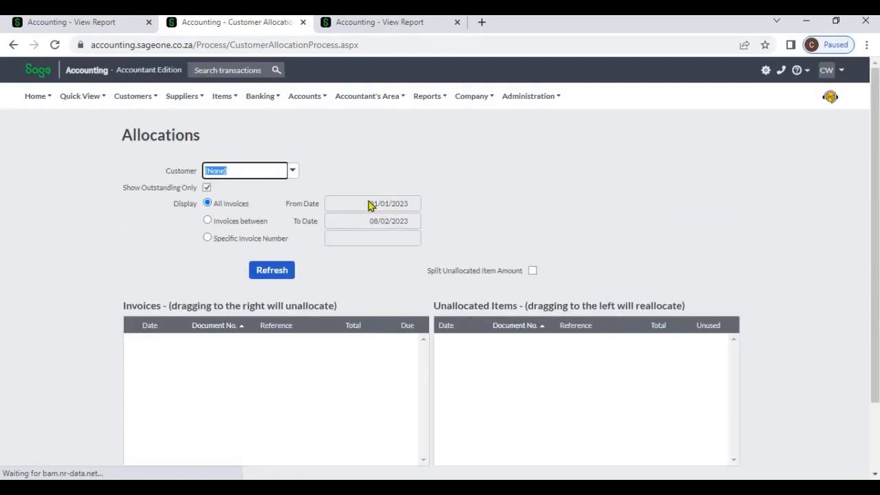
left_click(295, 176)
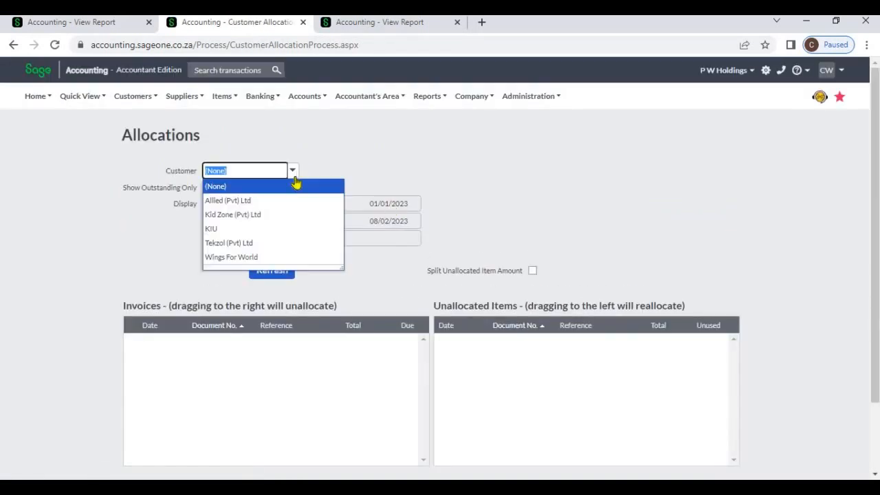
left_click(285, 230)
left_click(282, 275)
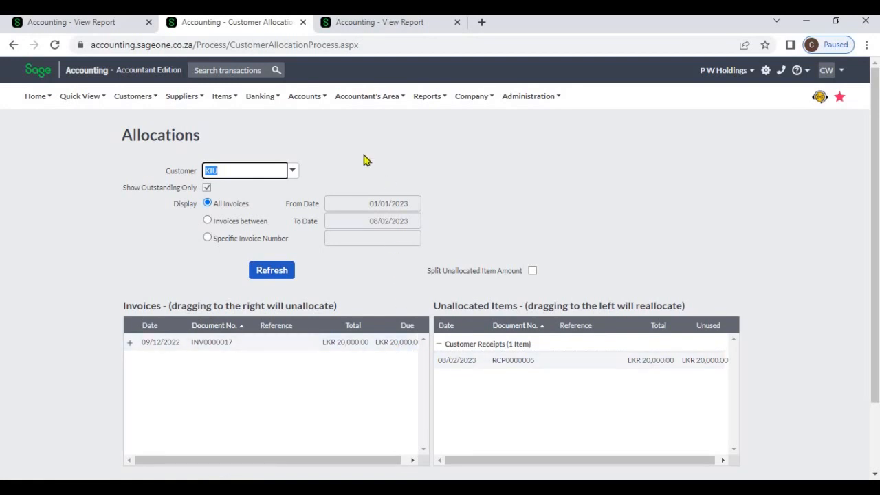
Return to the detailed days outstanding report and review the Kid Zone (Pvt) Ltd and KIU transactions
left_click(368, 25)
scroll(61, 238, "up", 6)
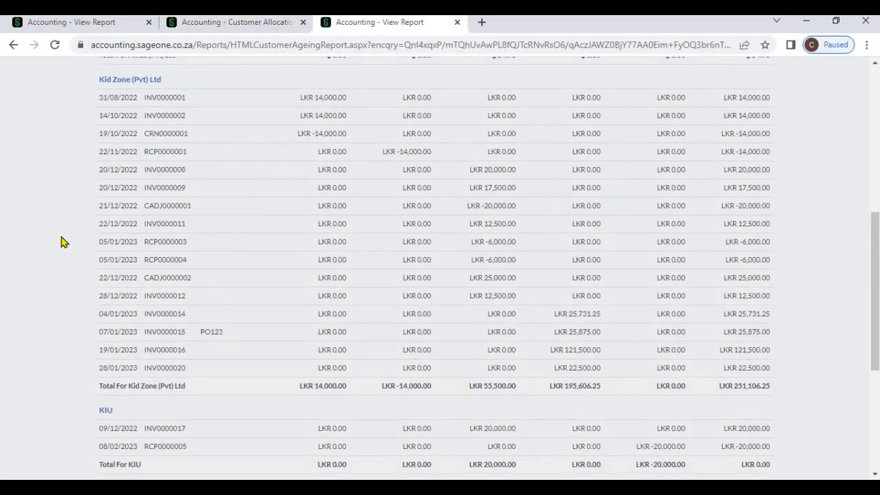
scroll(62, 242, "up", 3)
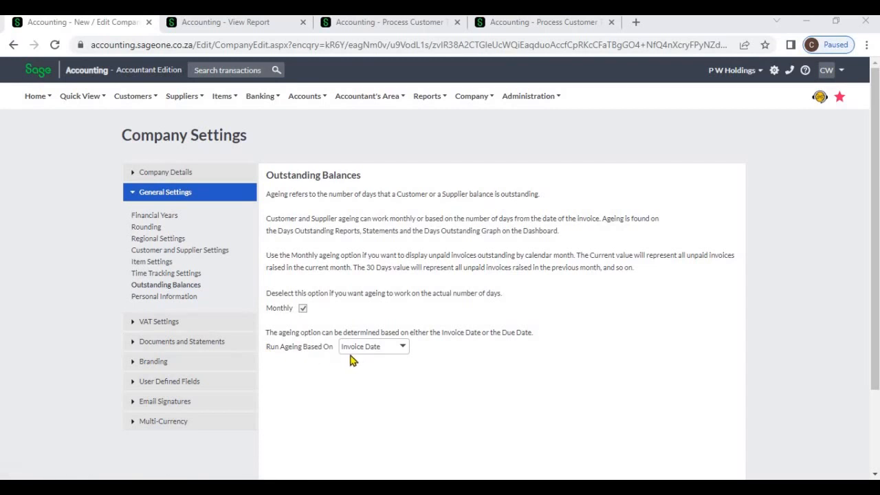
Choose Invoice Date as the ageing basis in Company Settings and refresh the detailed days outstanding report for Tekzol (Pvt) Ltd
left_click(403, 349)
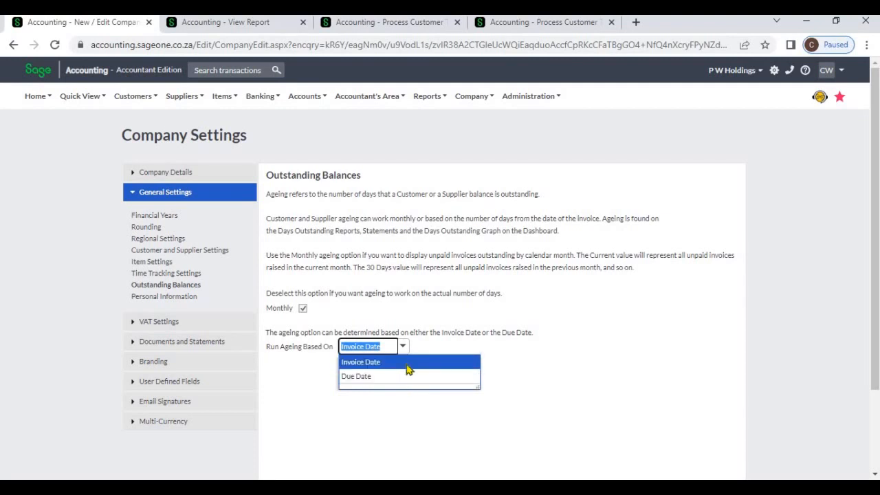
left_click(407, 370)
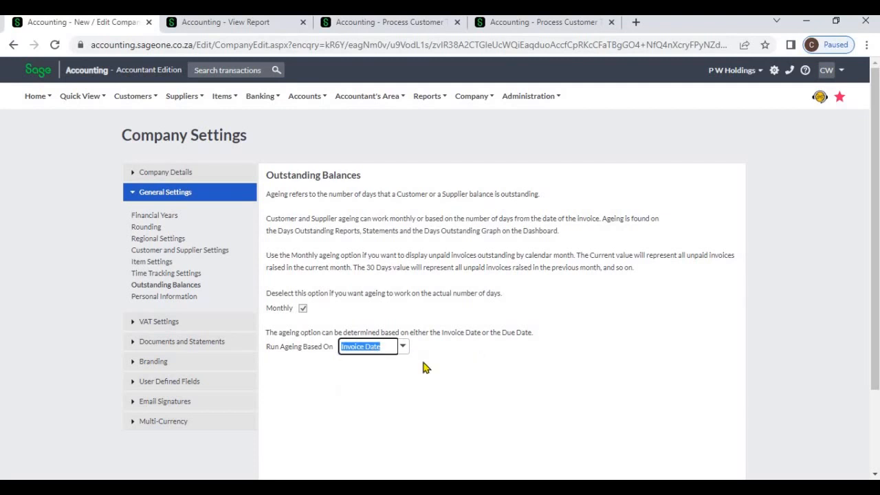
left_click(214, 29)
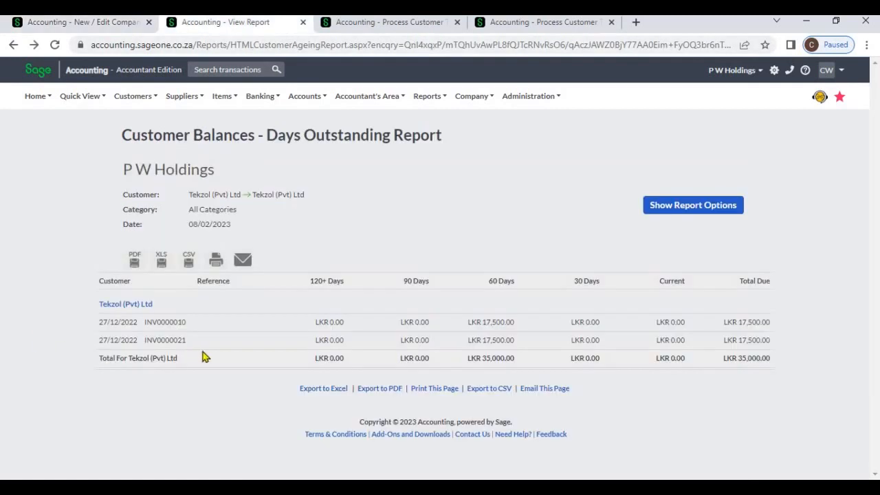
left_click(696, 211)
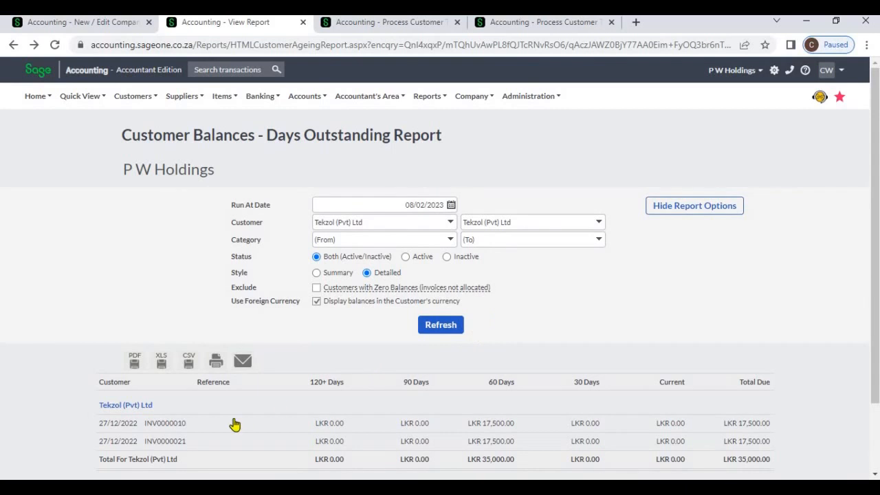
left_click(443, 329)
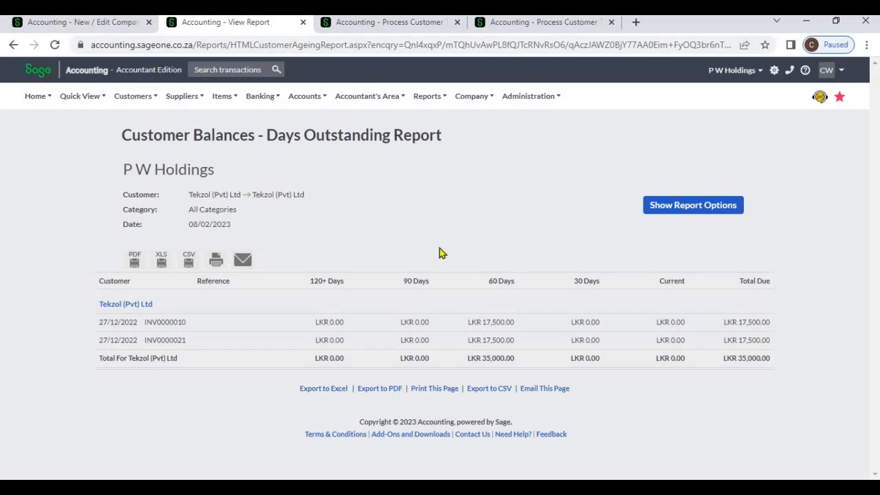
Check the invoice date and due date on both Tekzol (Pvt) Ltd invoices
left_click(346, 30)
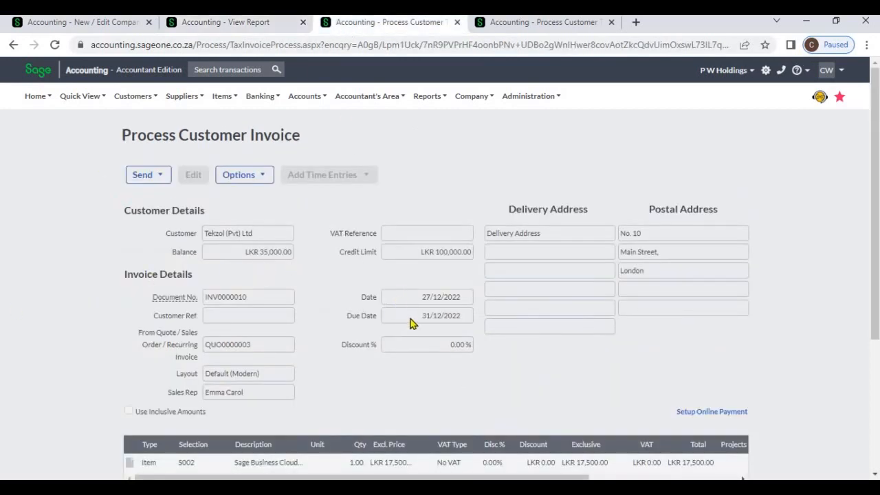
left_click(503, 26)
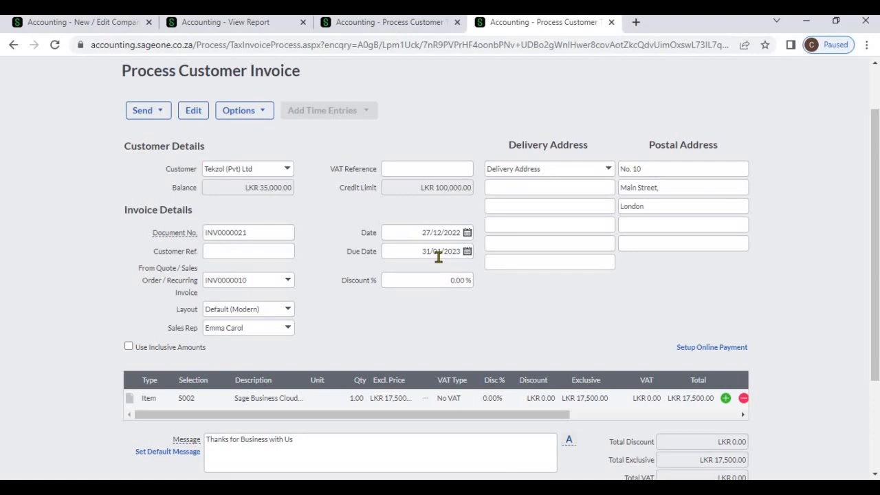
Set Run Ageing Based On to Due Date in the Outstanding Balances company settings and save the change
left_click(96, 26)
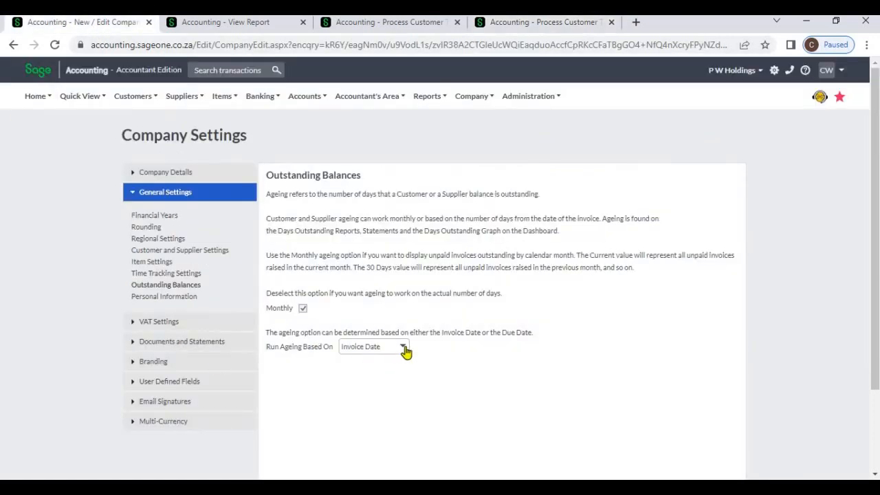
left_click(405, 349)
left_click(403, 378)
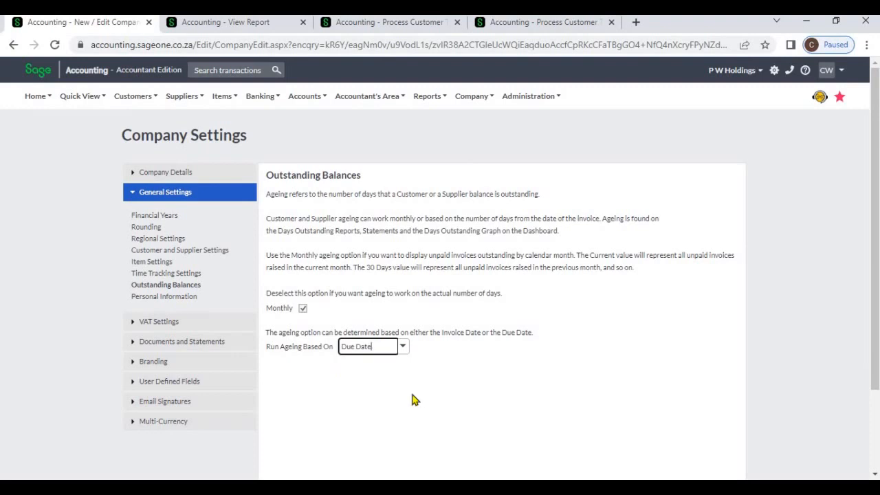
scroll(361, 410, "down", 2)
left_click(364, 408)
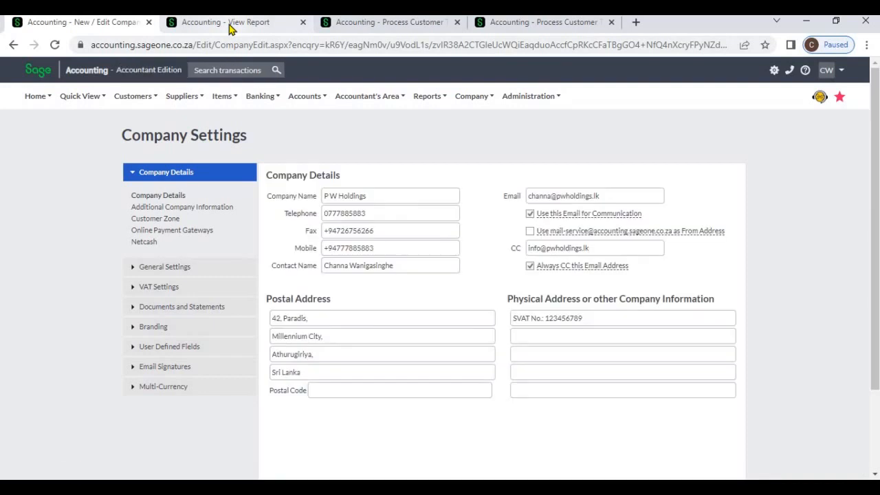
Refresh the detailed Tekzol (Pvt) Ltd days outstanding report to apply ageing by due date
left_click(227, 23)
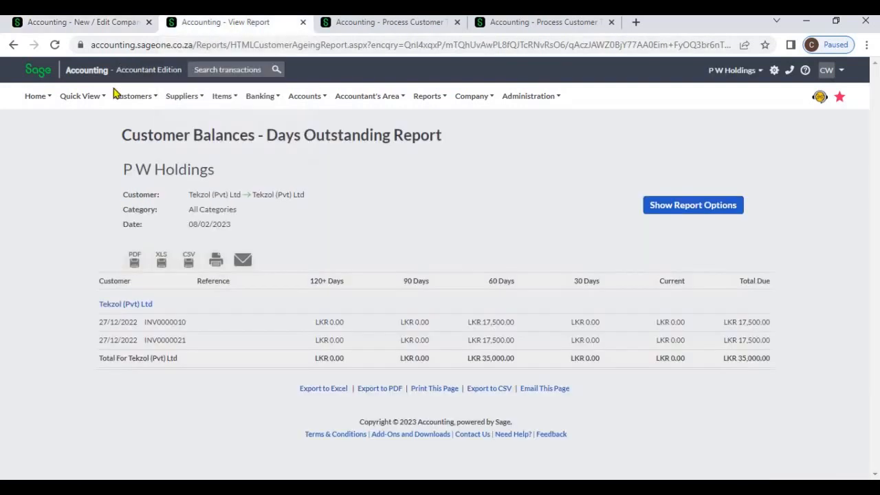
left_click(658, 204)
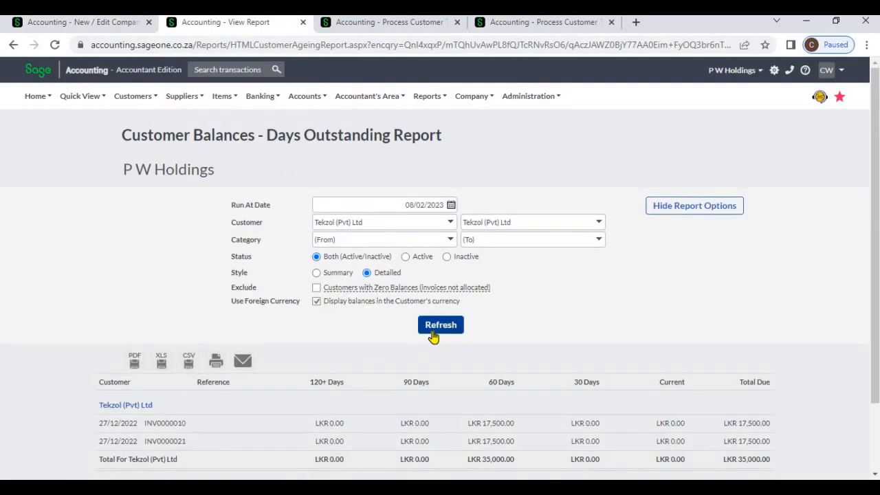
left_click(433, 333)
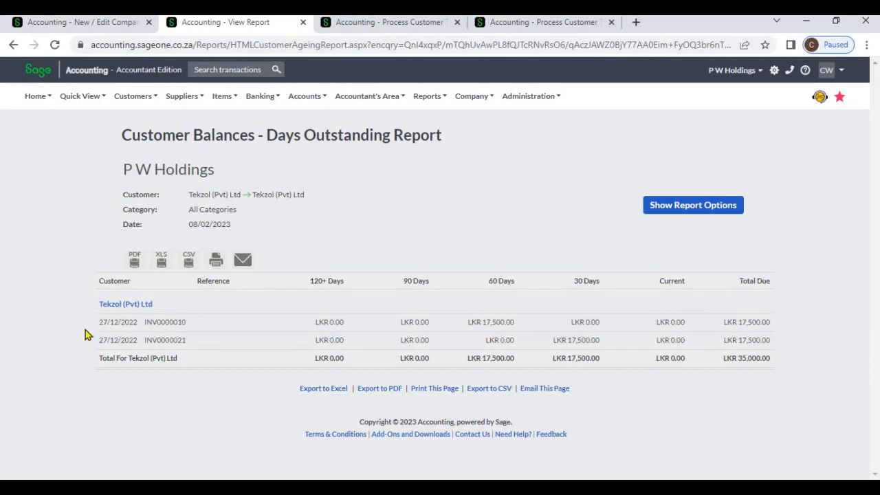
Review the Outstanding Balances ageing settings in Company Settings, then return to the Tekzol (Pvt) Ltd days outstanding report
left_click(84, 26)
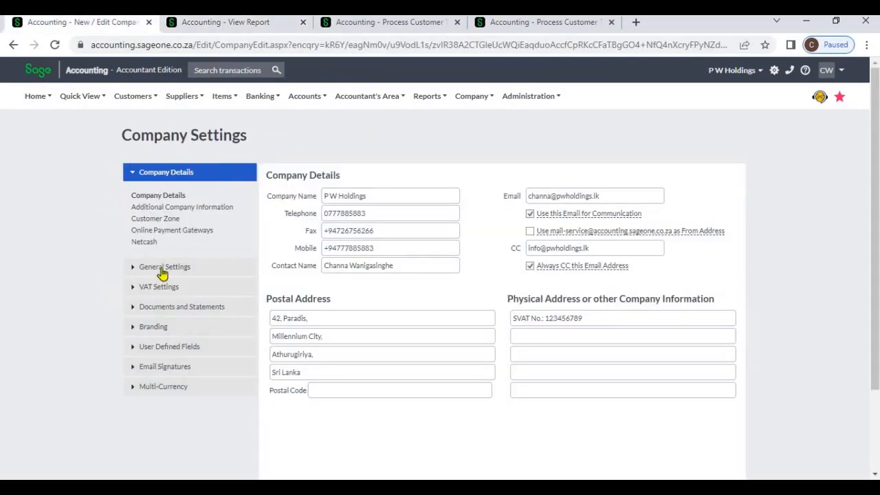
left_click(166, 268)
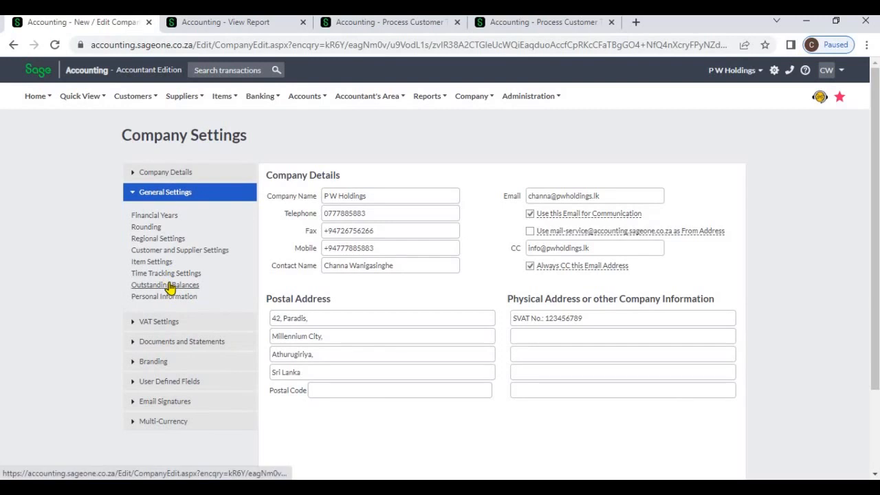
left_click(166, 285)
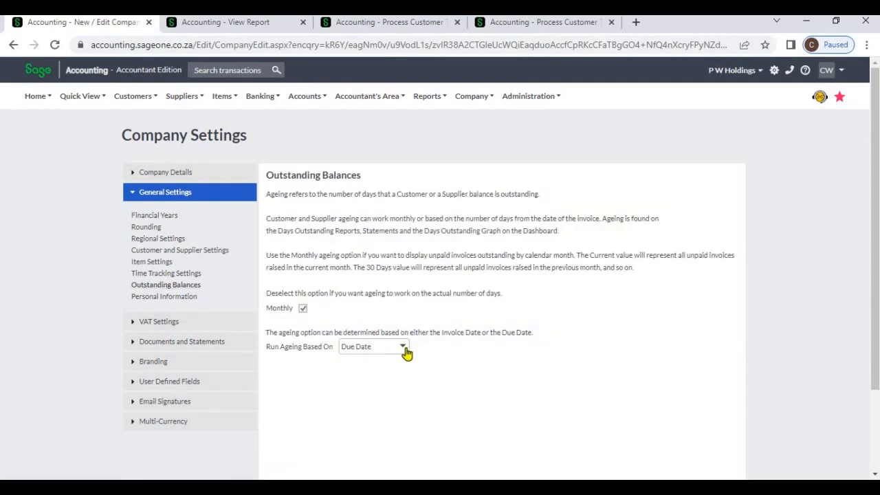
left_click(241, 24)
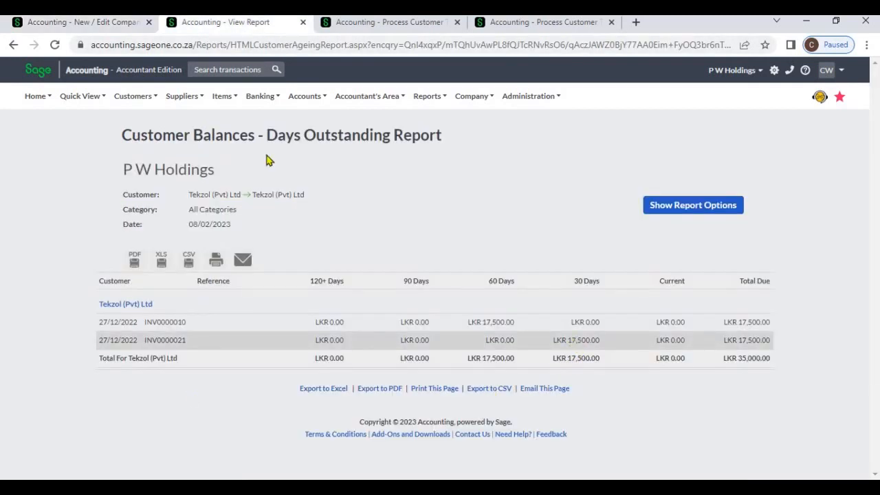
Show the Invoice Date and Due Date choices for Run Ageing Based On and go back to the days outstanding report
left_click(114, 23)
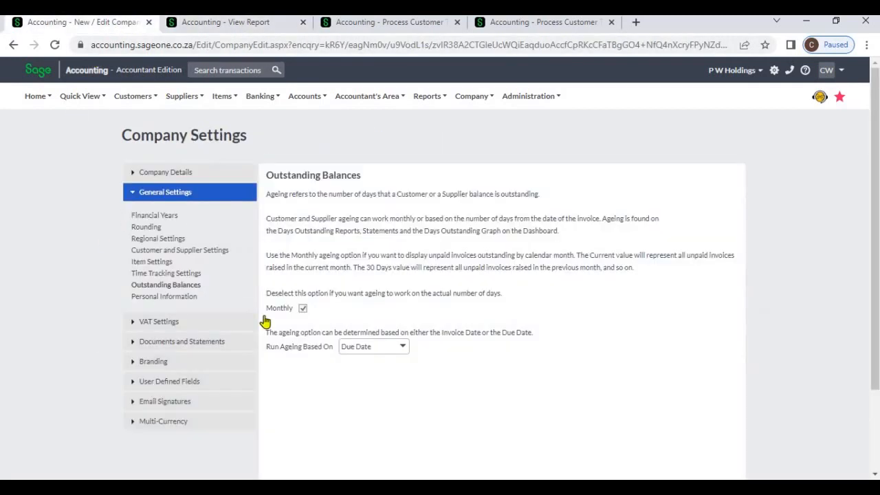
left_click(393, 348)
left_click(390, 362)
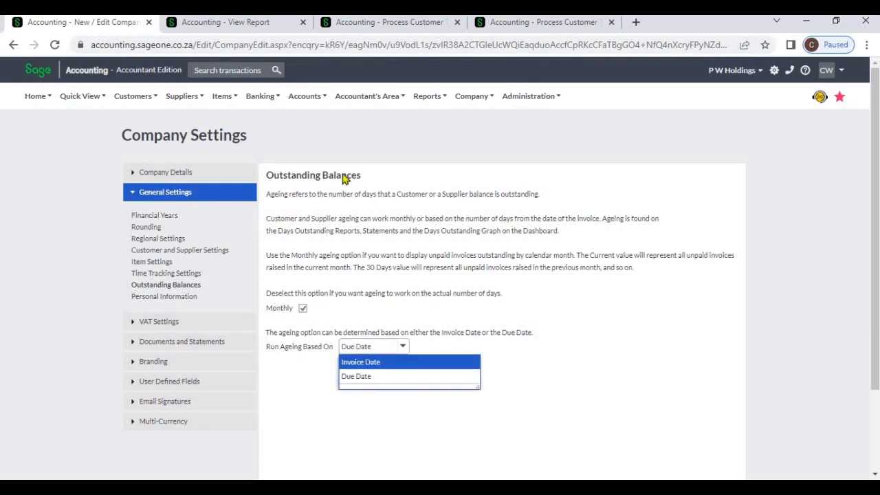
left_click(230, 29)
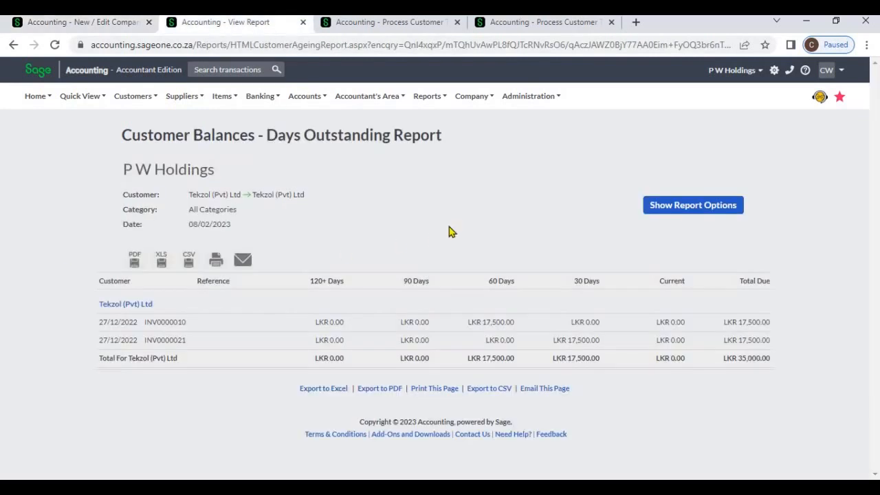